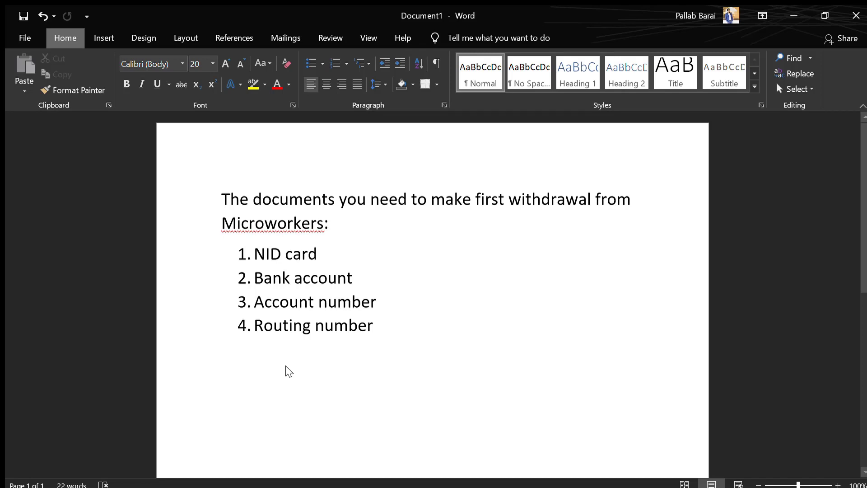
Switch from the Word list of four withdrawal documents to the Microworkers jobs page in Edge
key(alt+Tab)
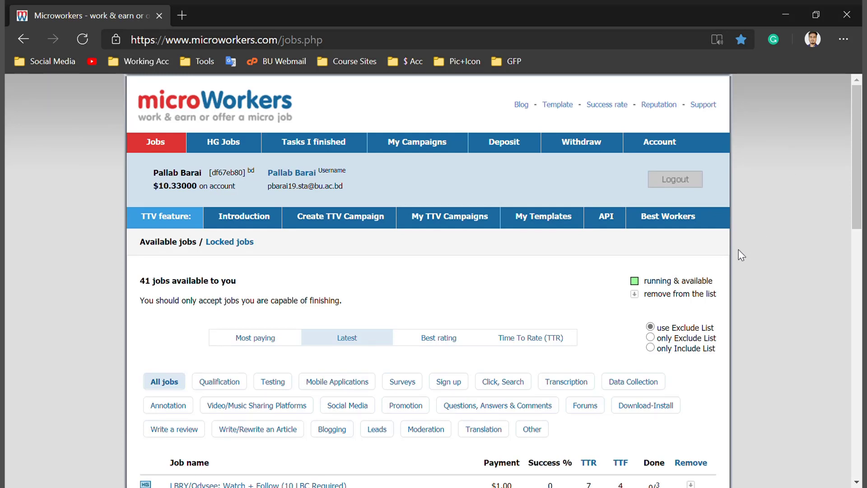
Highlight the account name and $10.33 balance, then go to the Withdraw money page
drag(154, 171, 203, 193)
click(197, 199)
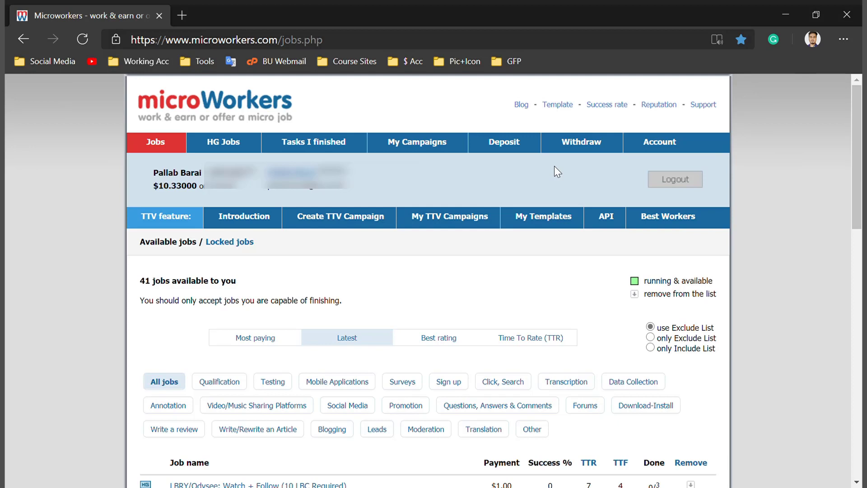
click(588, 145)
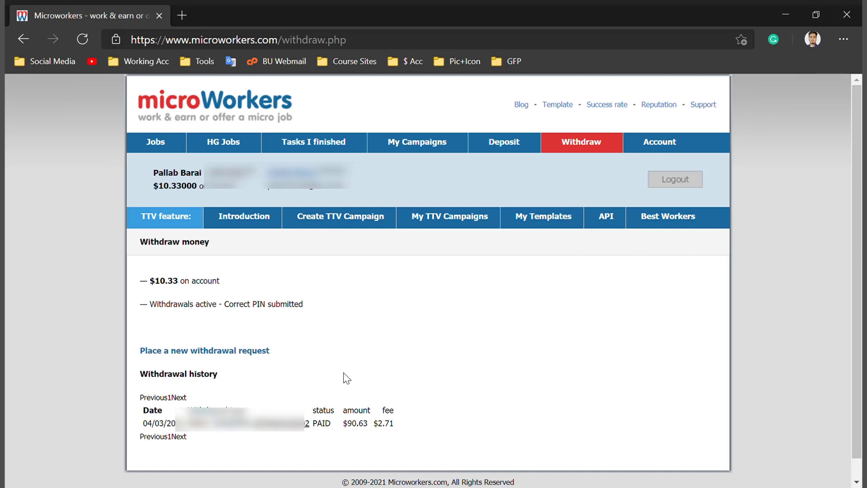
Place a new withdrawal request using Local Funds Transfer via Transpay ($10.00 minimum, 3.00% fee)
triple_click(399, 329)
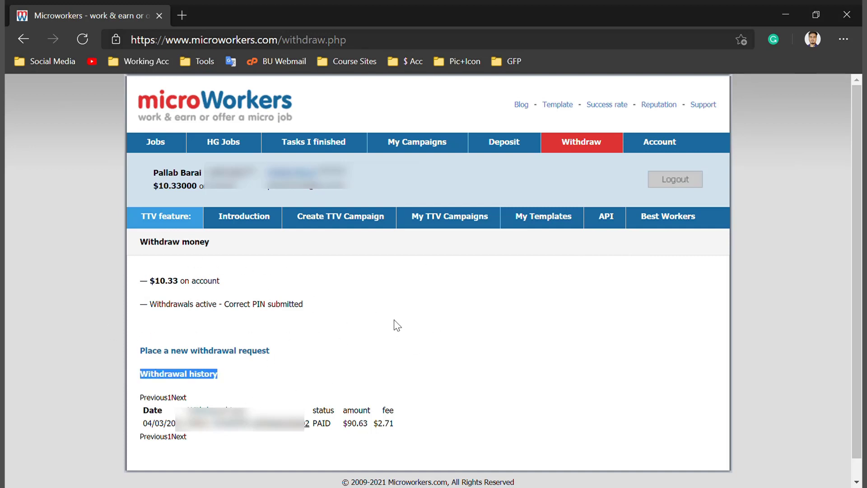
click(426, 323)
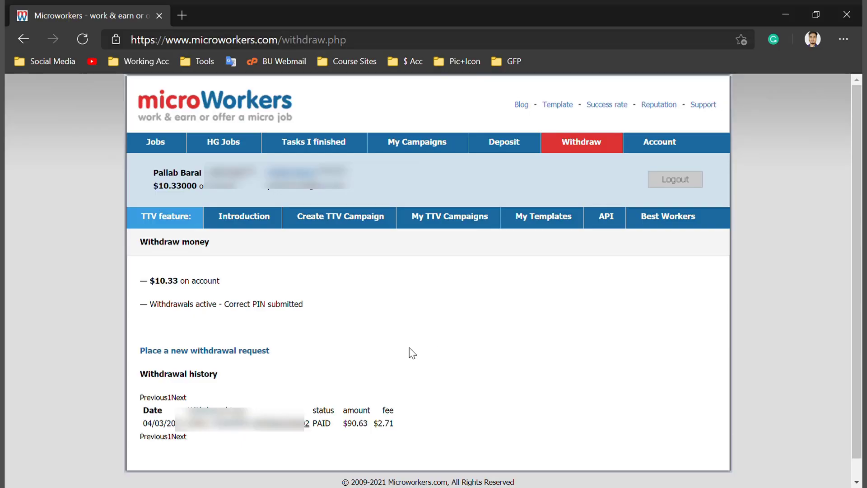
click(228, 353)
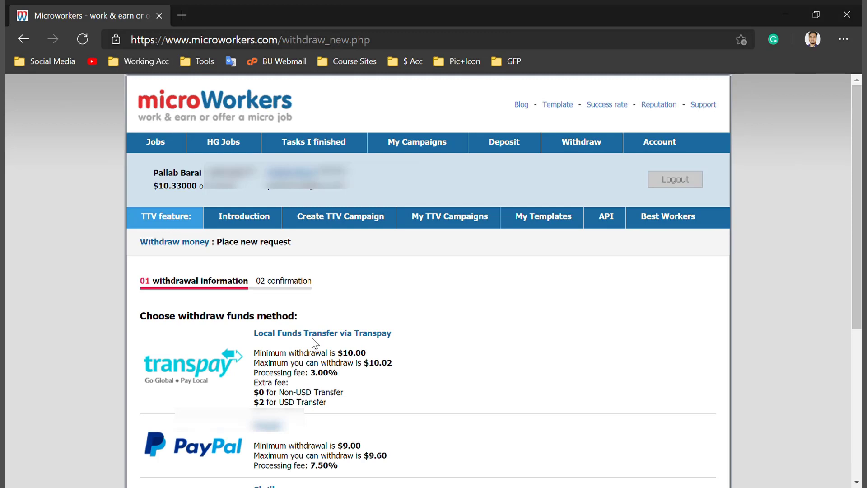
click(315, 337)
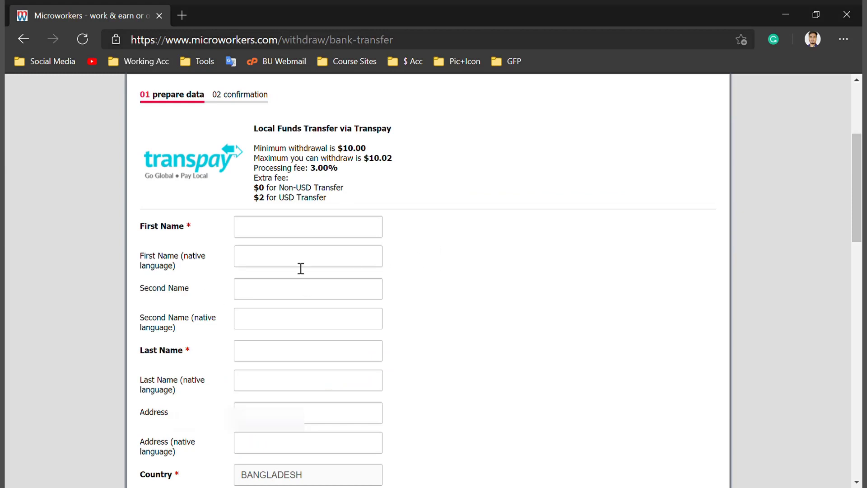
Enter the recipient's first name, fixing a typo, and type the surname into Last Name
click(282, 227)
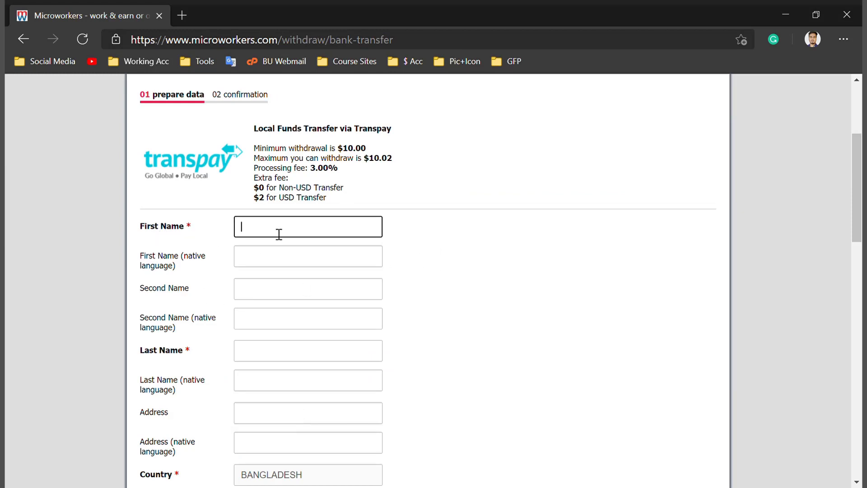
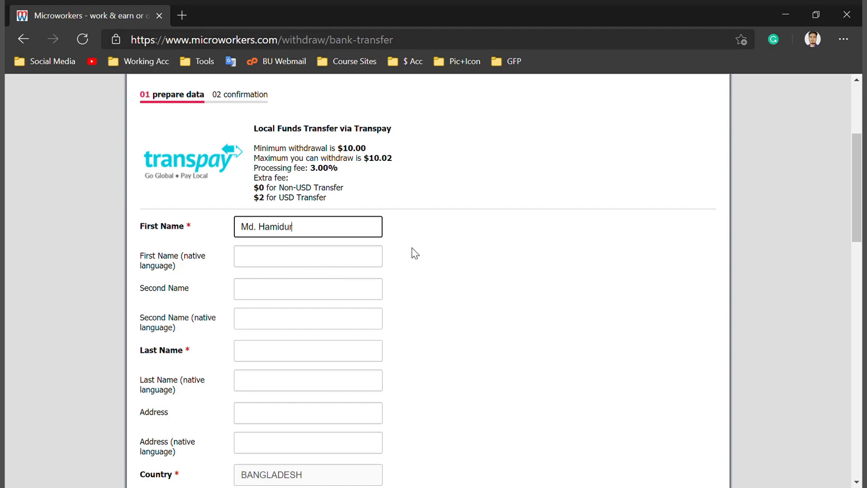
click(440, 261)
click(257, 352)
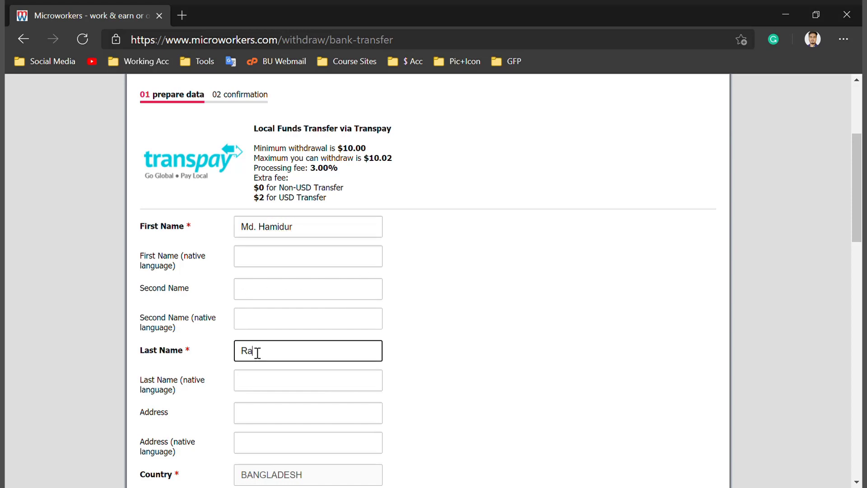
Choose CHITTAGONG in the State dropdown of the withdrawal form
click(444, 334)
scroll(445, 334, down, 3)
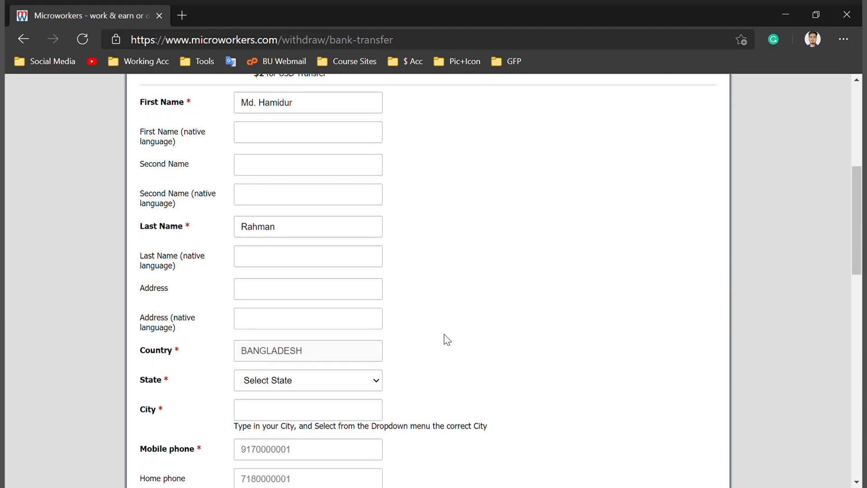
scroll(360, 300, down, 3)
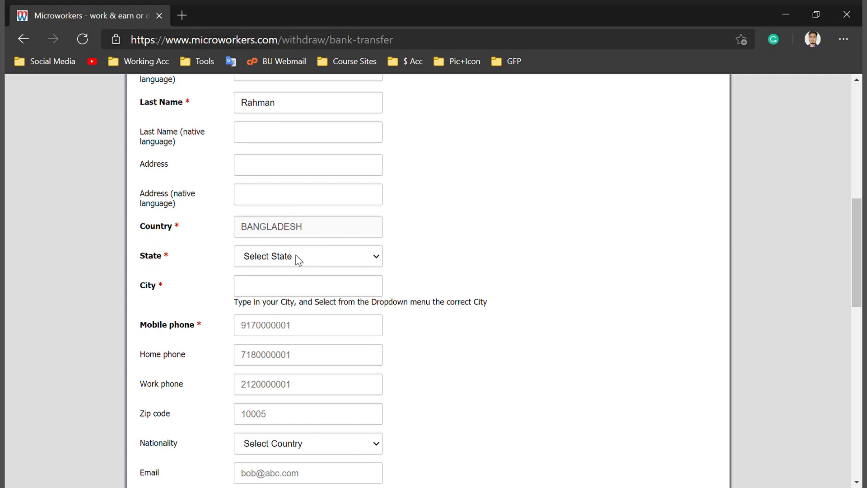
scroll(297, 259, down, 1)
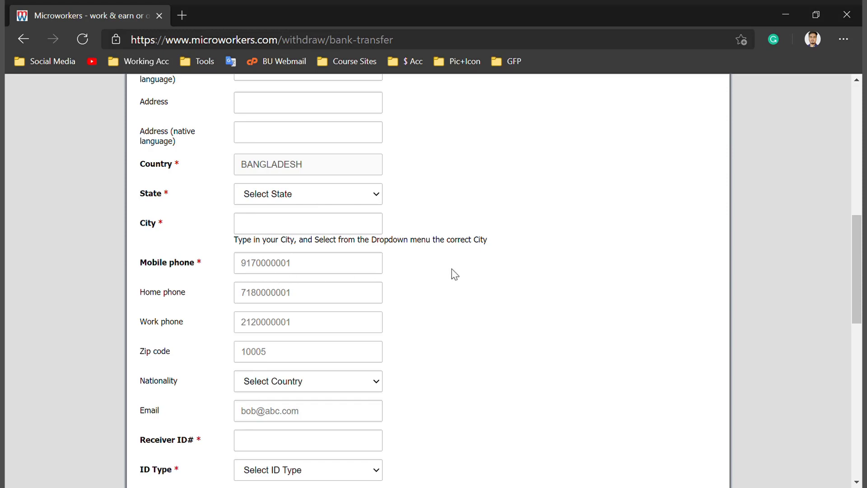
click(265, 227)
click(278, 248)
click(279, 375)
Set City to CHITTAGONG from the 'chitt' autocomplete, clearing stray text and reselecting it
click(279, 230)
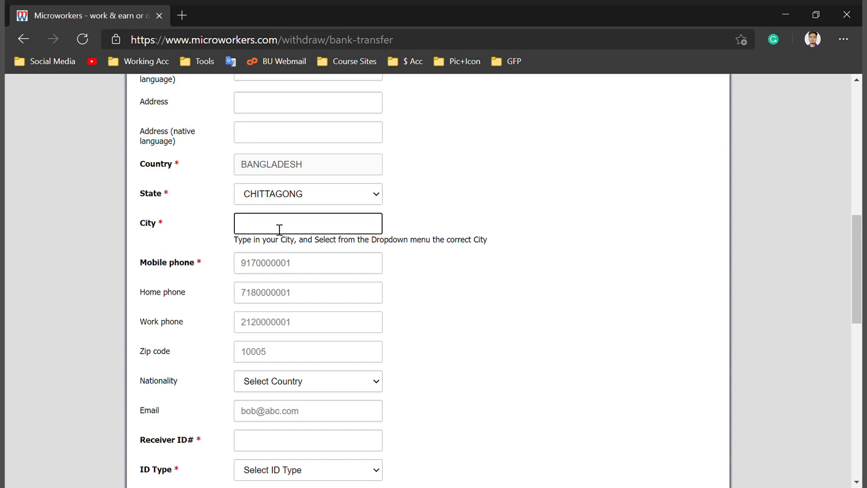
text(chitt)
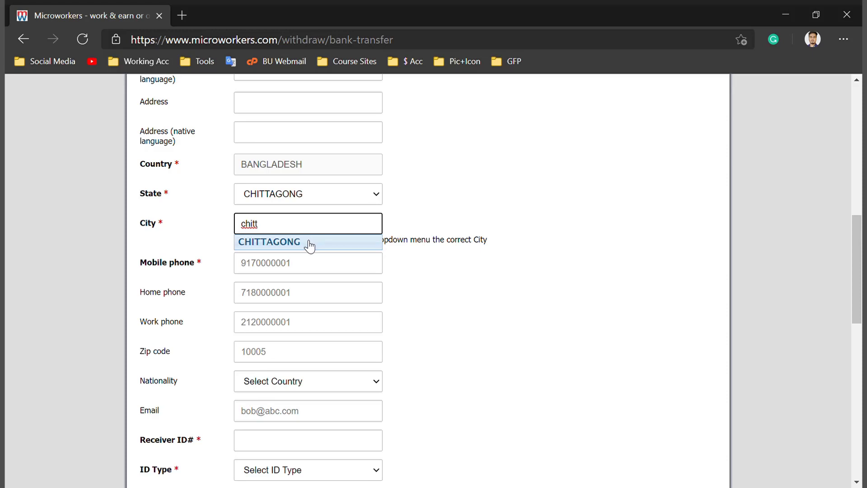
click(310, 245)
click(437, 307)
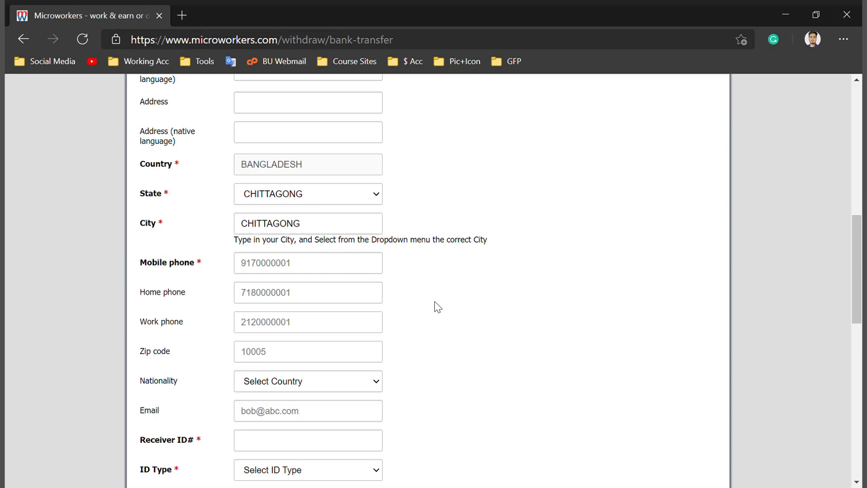
click(296, 230)
key(ctrl+a)
key(BackSpace)
text(tgadfvbdd)
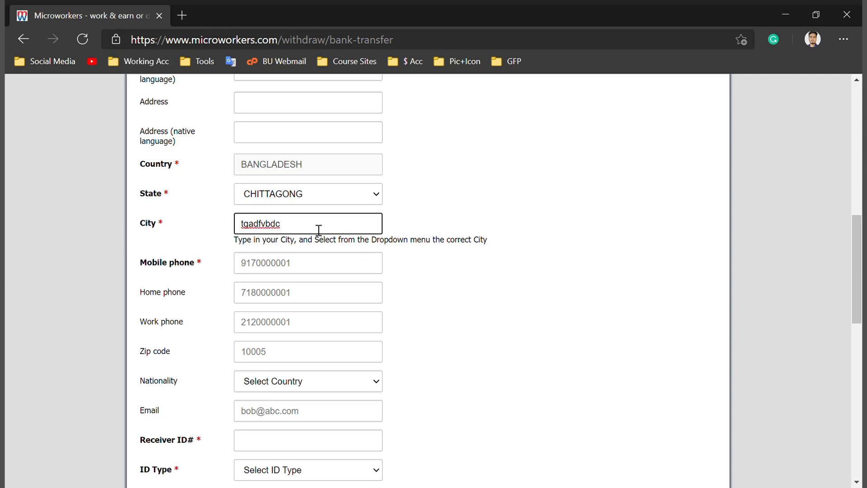
key(BackSpace)
text(c)
key(ctrl+a)
key(BackSpace)
text(chitt)
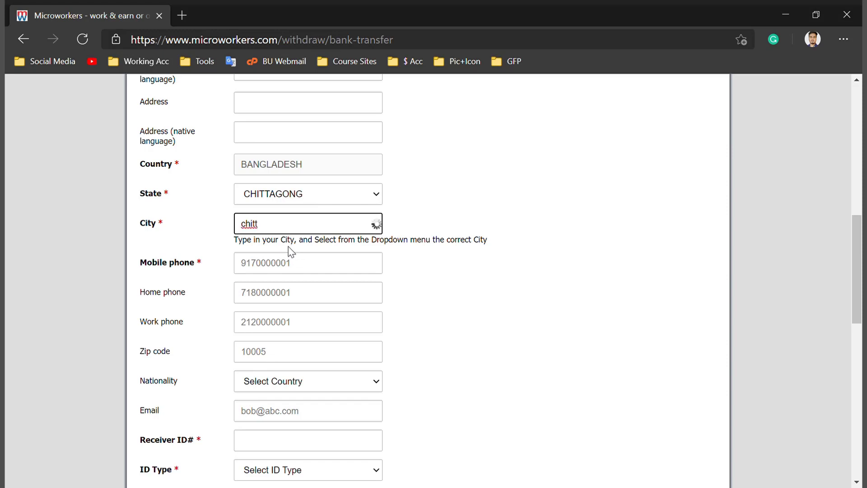
click(290, 249)
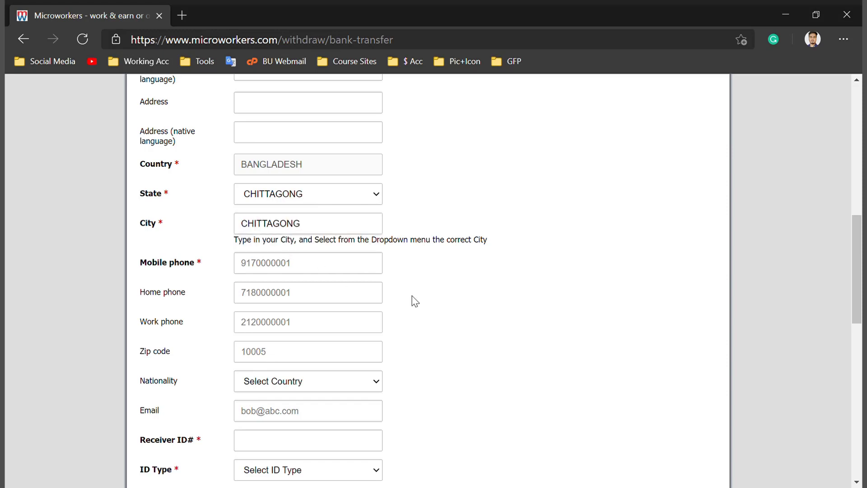
scroll(415, 301, down, 1)
Enter the holder's mobile phone number in the Mobile phone field
click(277, 206)
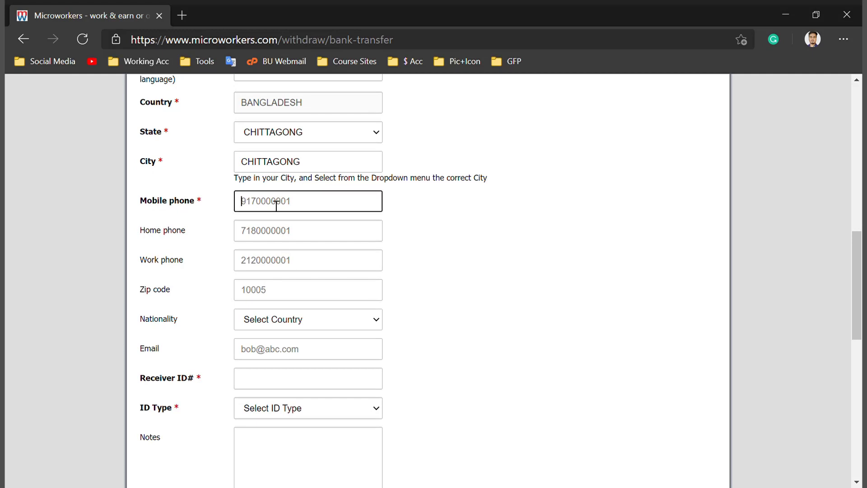
text(156545****)
click(463, 260)
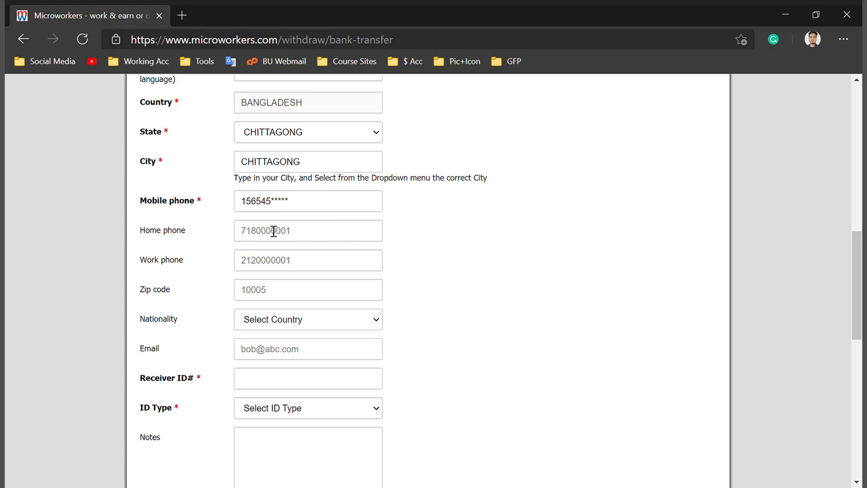
drag(247, 212, 312, 211)
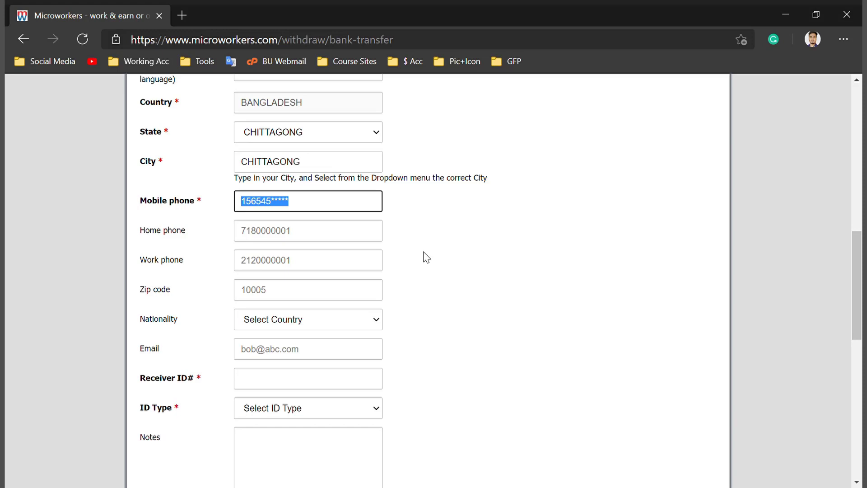
Fill in the Zip code field with the postcode, clearing and retyping it to correct it
click(279, 295)
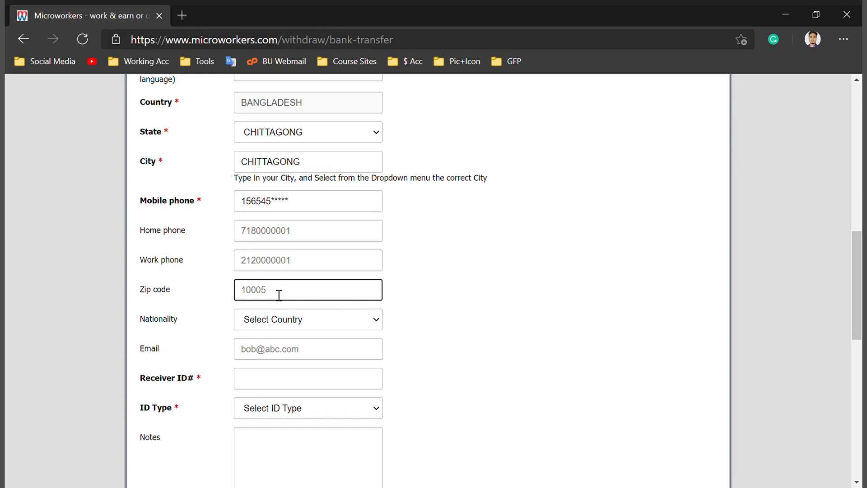
text(****)
scroll(277, 294, down, 2)
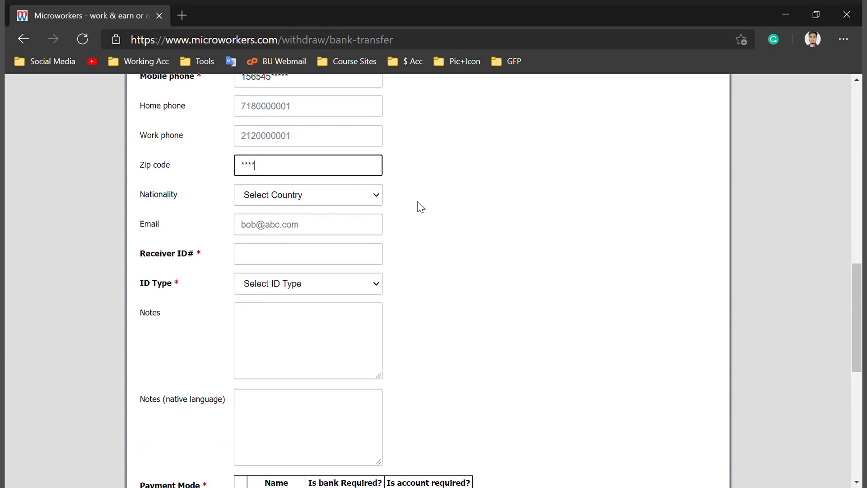
key(ctrl+a)
key(BackSpace)
text(8200)
key(Tab)
key(shift+Tab)
key(BackSpace)
text(****)
click(432, 230)
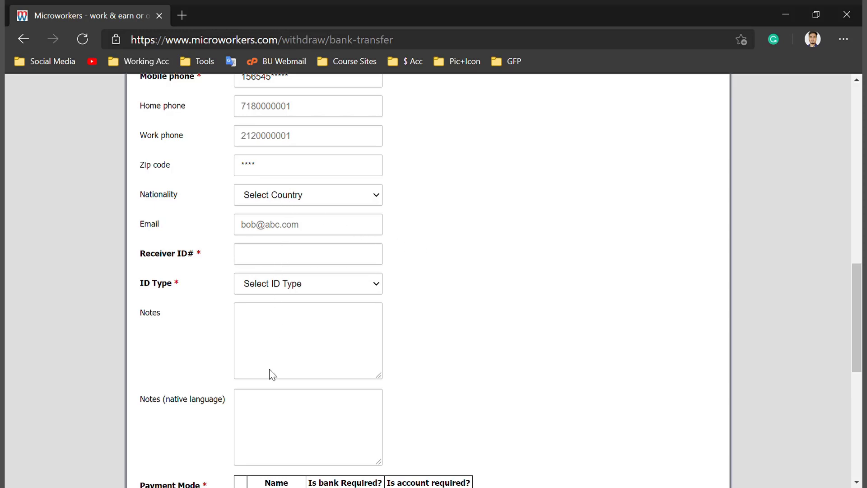
Set Nationality to BANGLADESH via 'ban' and change the ID Type from National ID to Passport
text(ban)
click(292, 233)
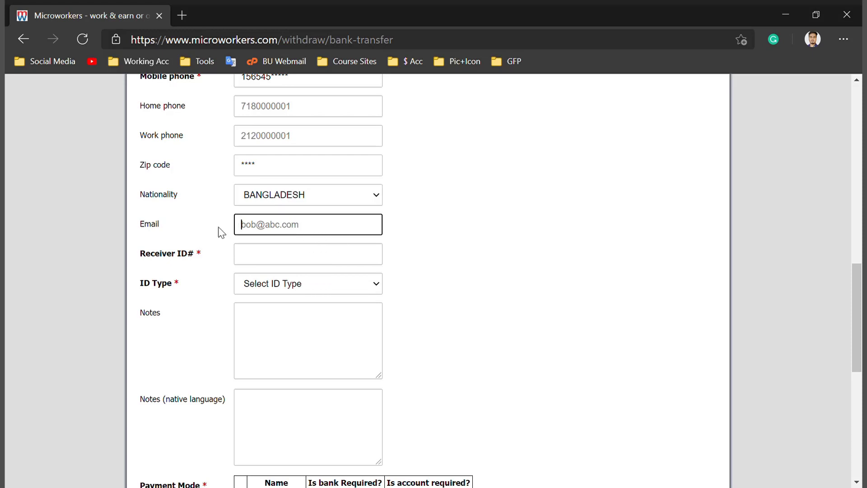
scroll(300, 239, down, 1)
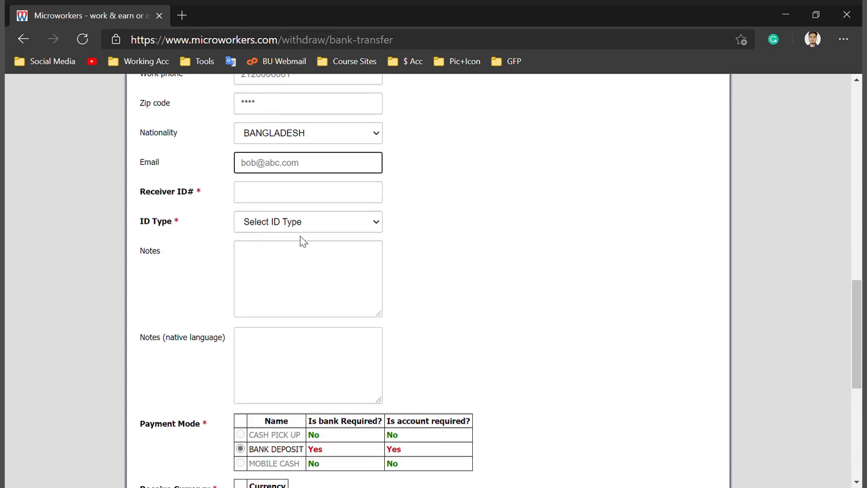
click(273, 197)
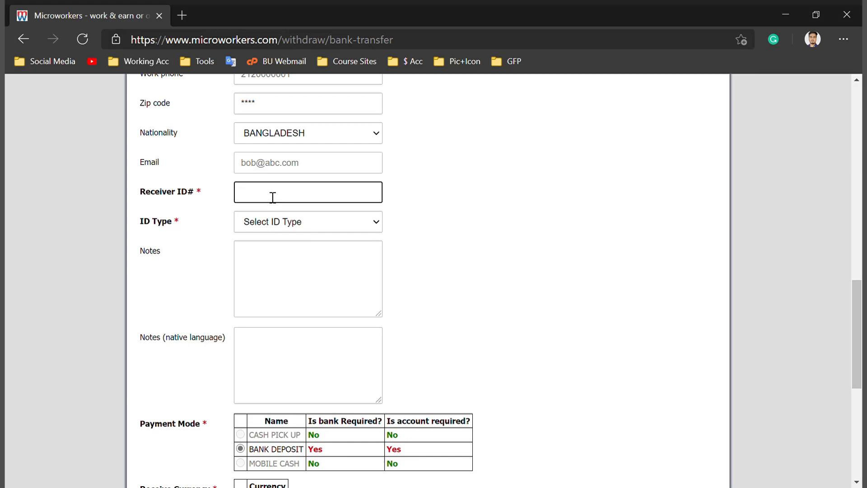
click(272, 227)
click(274, 266)
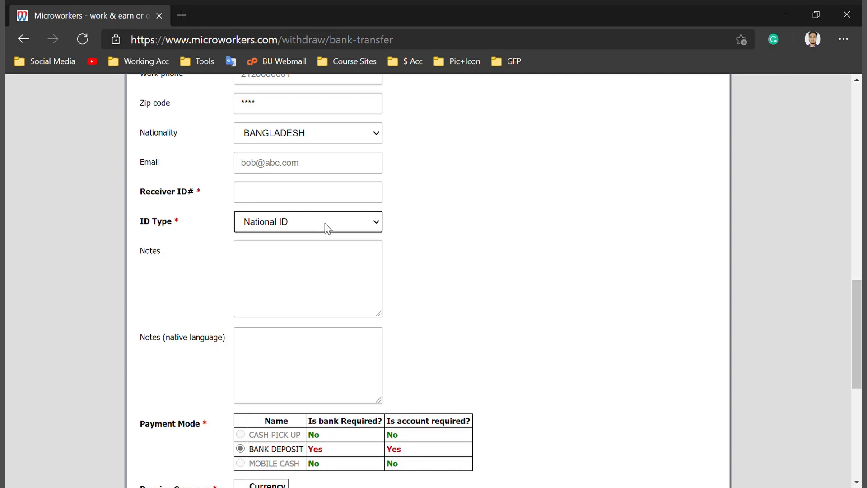
click(278, 254)
click(268, 194)
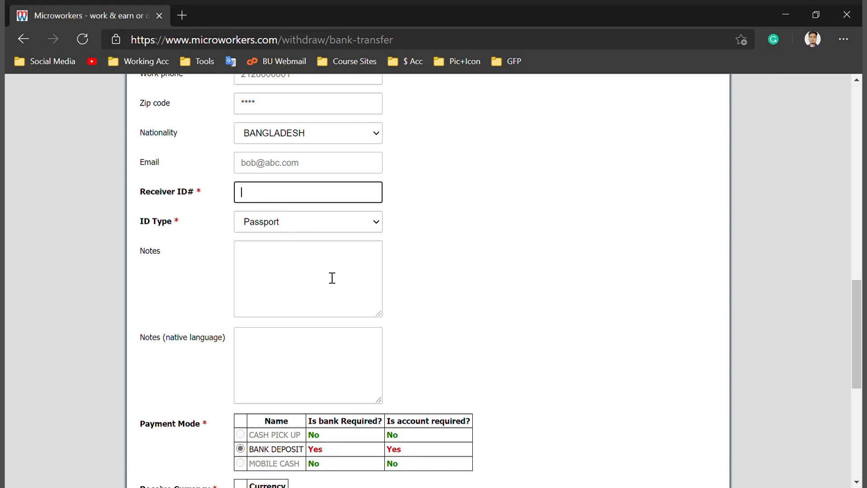
scroll(330, 274, down, 7)
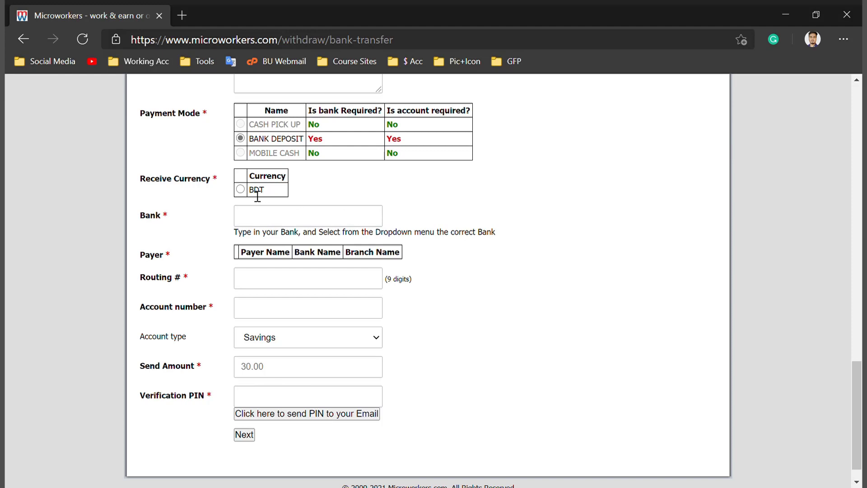
Choose BDT, pick DUTCH-BANGLA BANK LIMITED after typing 'dutch', and select the first TRANSFAST payer
click(240, 190)
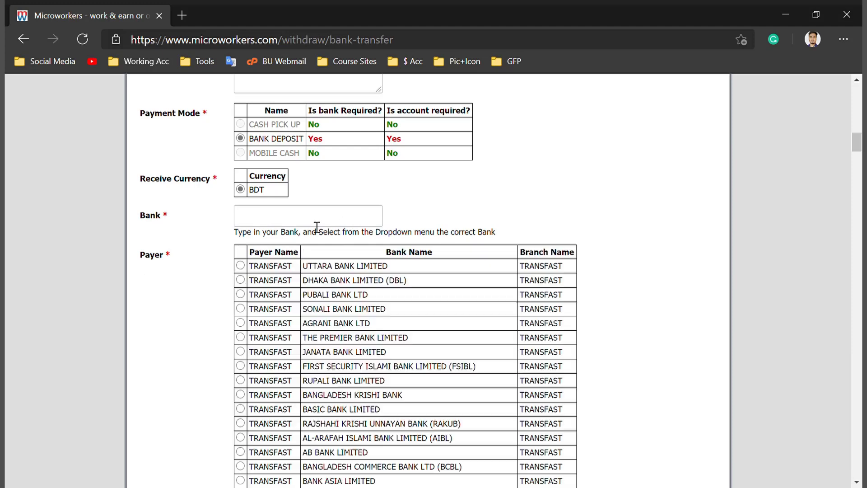
click(279, 221)
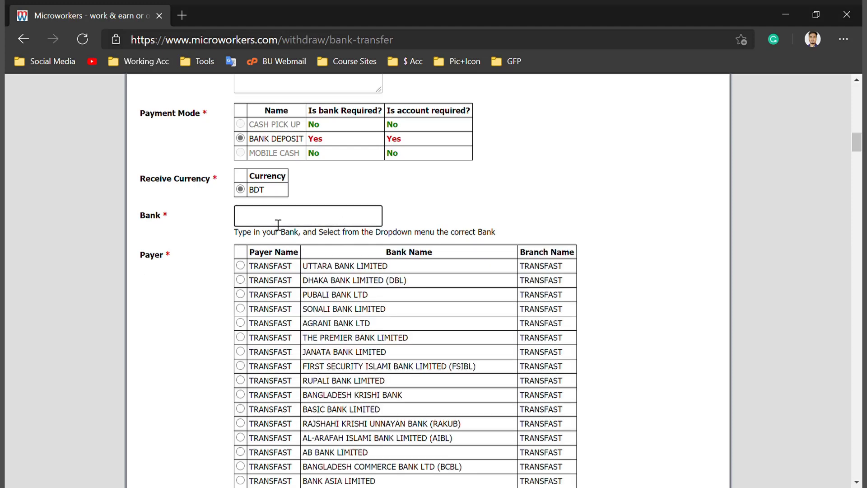
text(dutch)
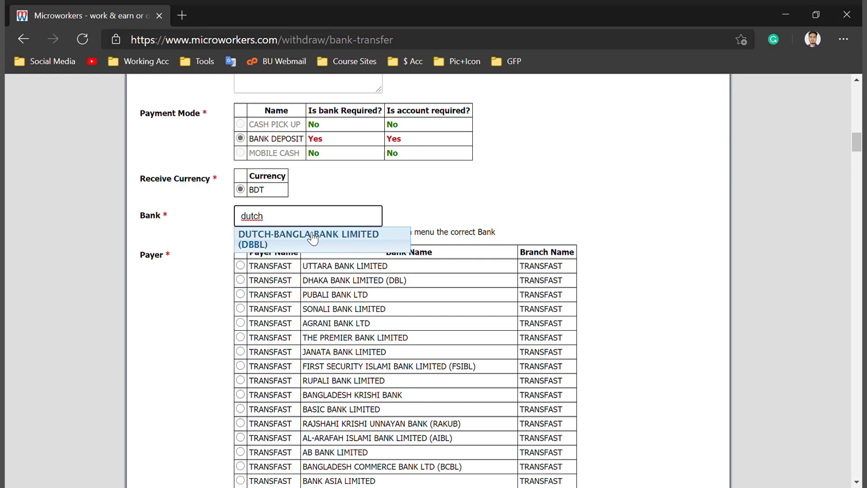
click(313, 238)
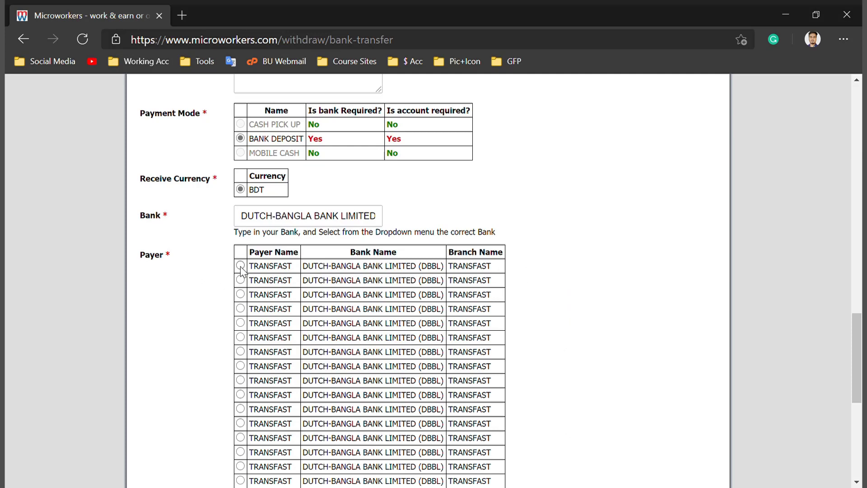
click(240, 266)
scroll(525, 286, down, 7)
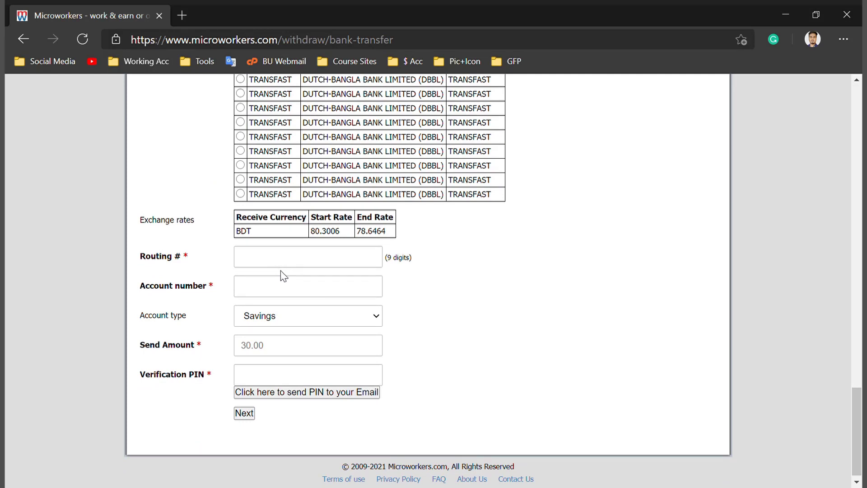
Visit the Routing #, Account number, Send Amount and Verification PIN fields without filling them, then open a blank tab
click(279, 259)
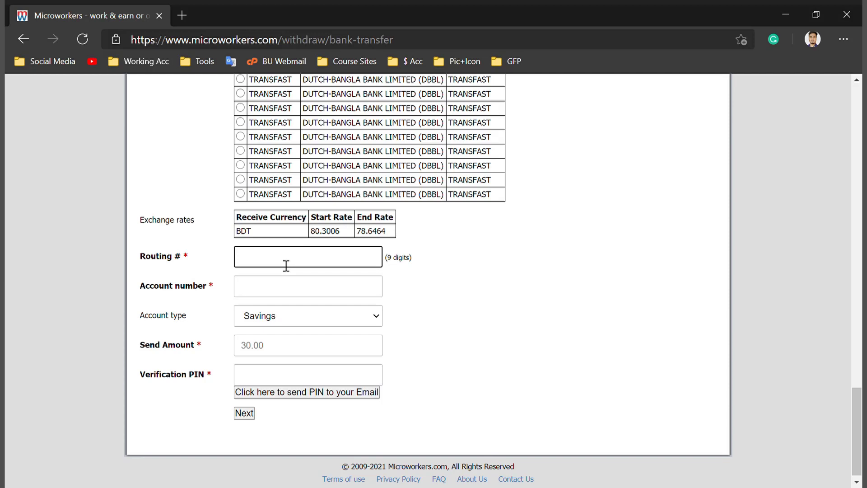
click(289, 294)
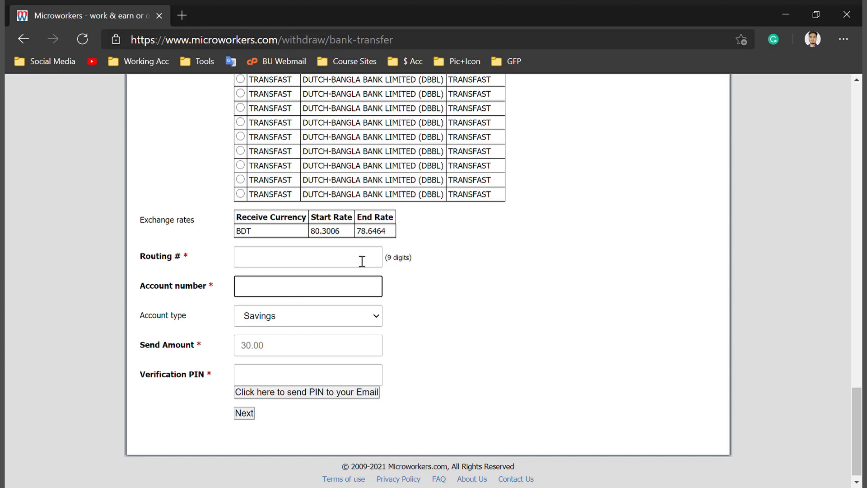
click(287, 354)
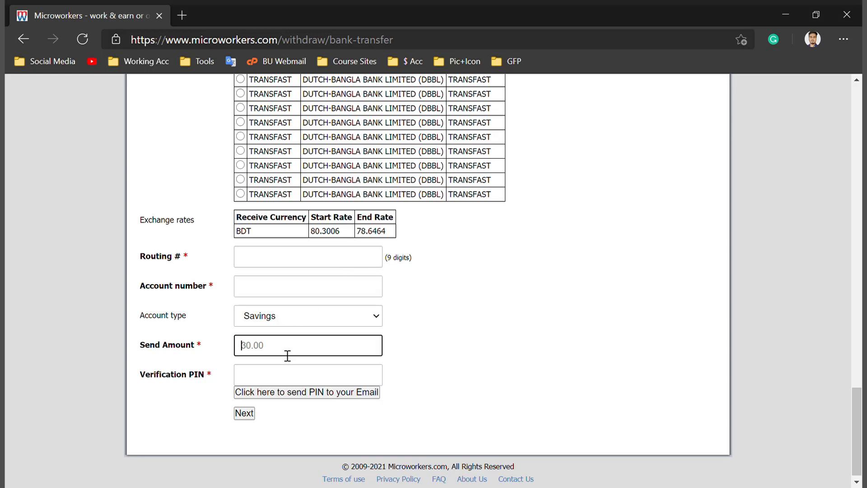
scroll(287, 354, down, 1)
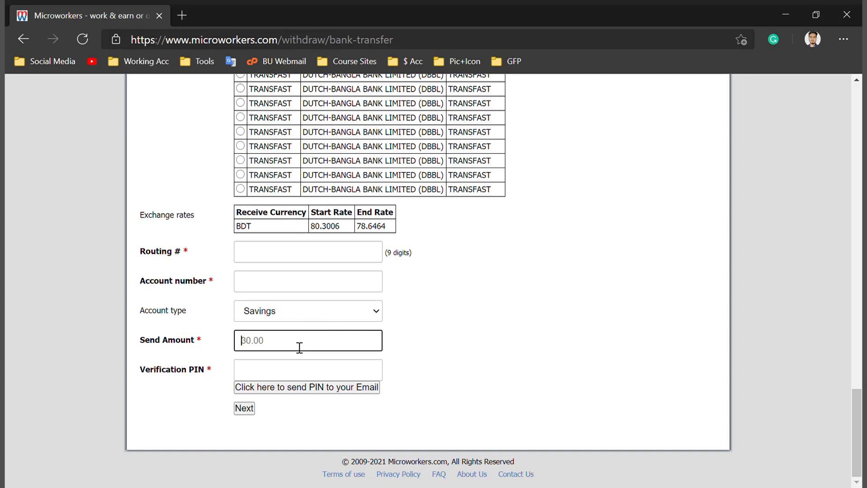
click(287, 376)
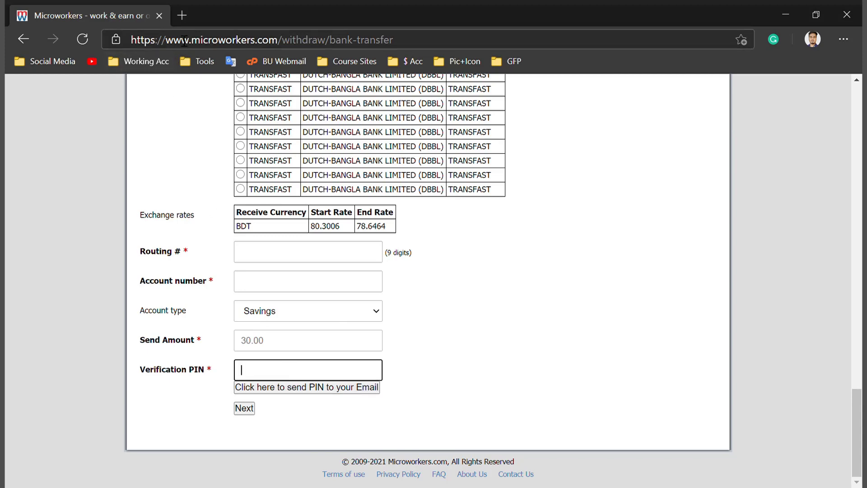
click(182, 16)
Log in to BU Webmail, select the PIN in the 'Withdrawal PIN (Microworkers)' email, and return to Microworkers
click(271, 63)
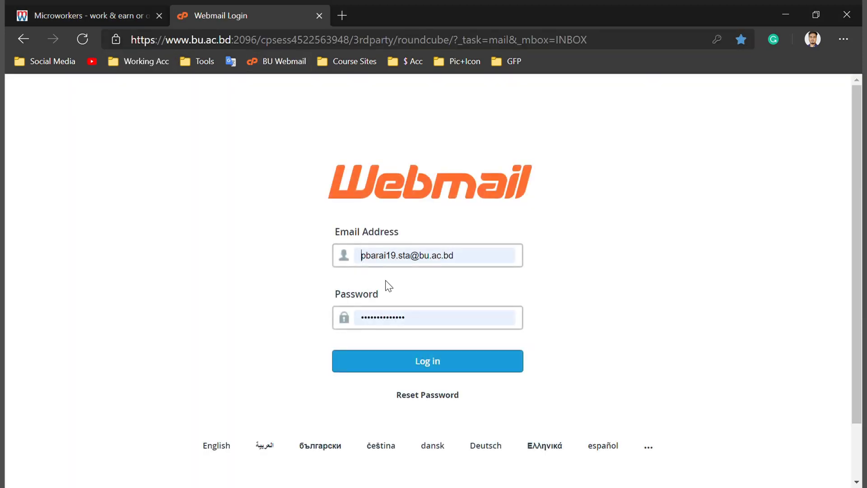
click(405, 358)
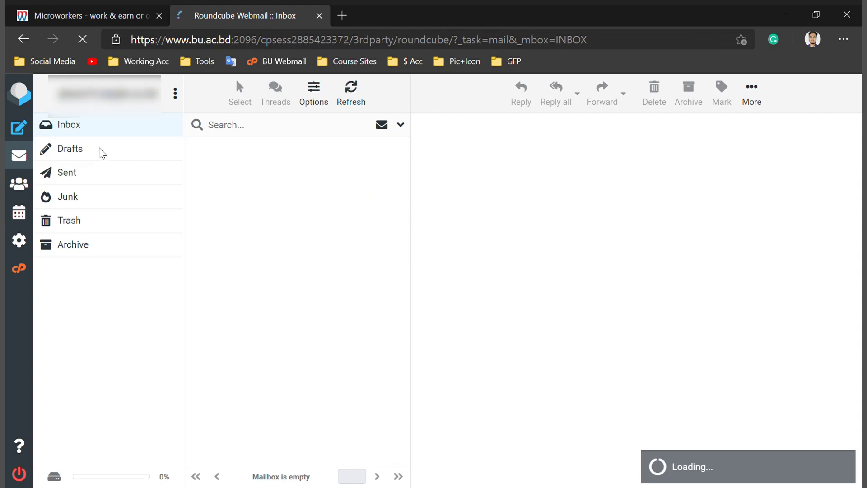
click(217, 164)
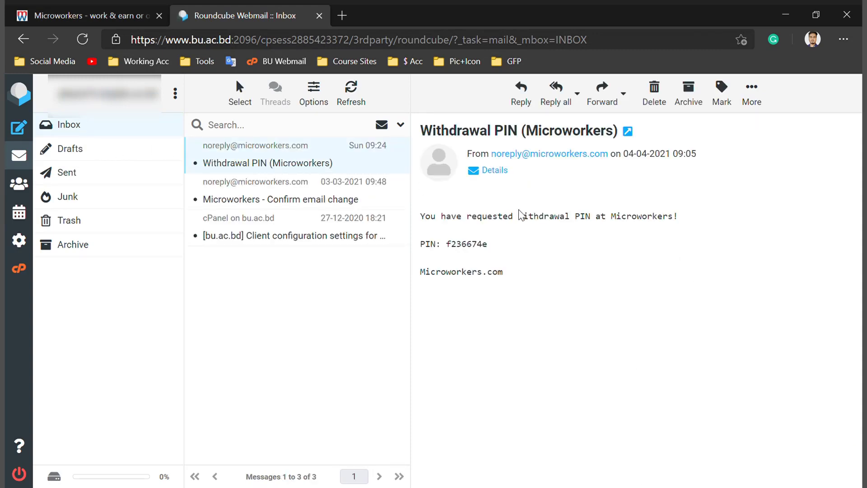
drag(525, 251, 444, 247)
click(86, 16)
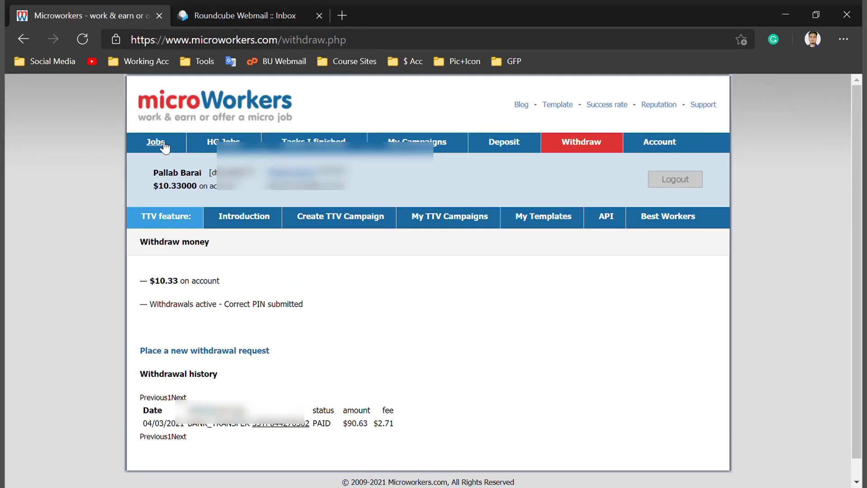
Check that the Withdraw money page shows $10.33 on account and withdrawals active
click(165, 147)
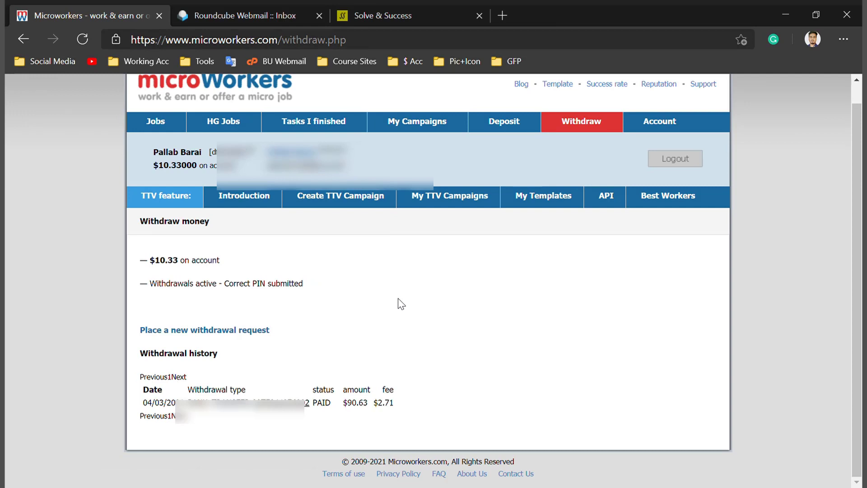
scroll(397, 299, up, 1)
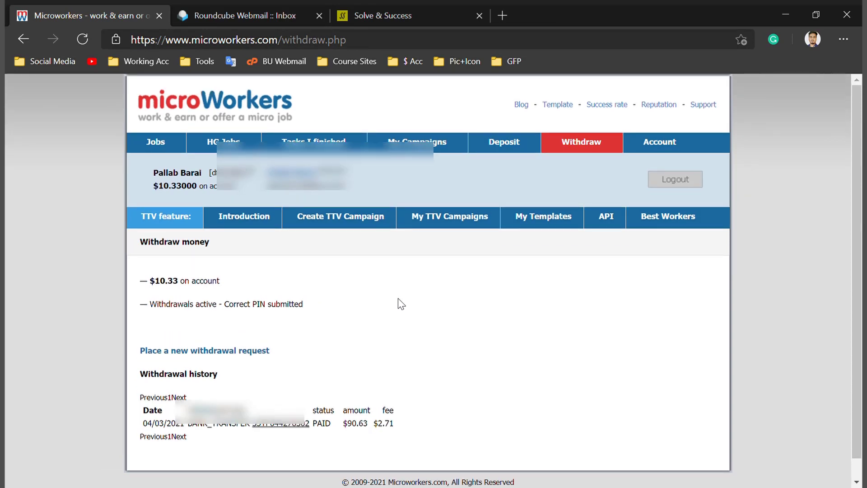
scroll(379, 339, down, 1)
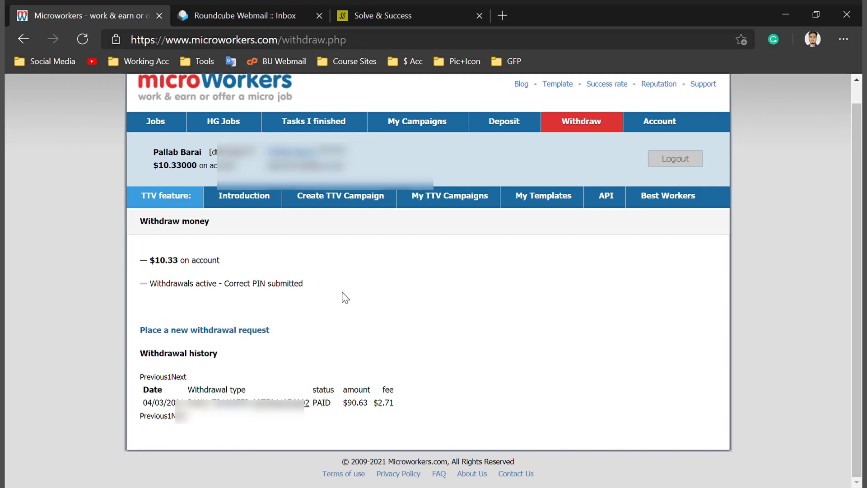
scroll(346, 298, up, 1)
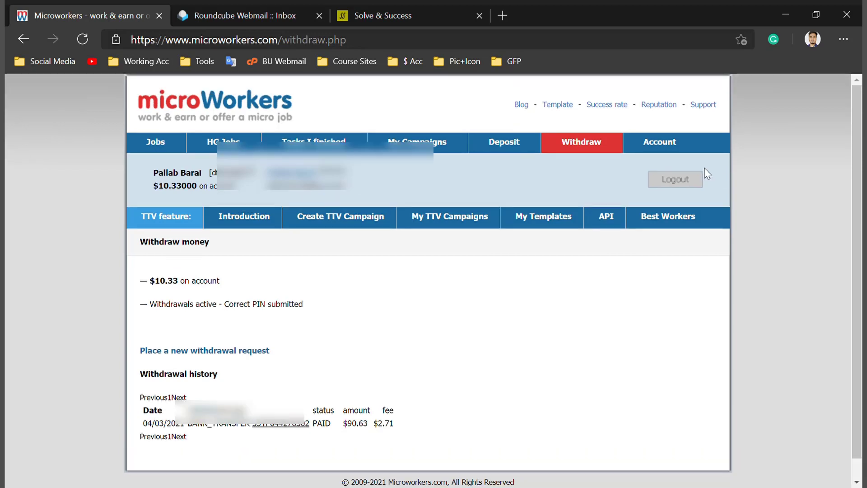
click(662, 144)
scroll(621, 312, down, 1)
scroll(620, 311, down, 1)
drag(607, 215, 579, 216)
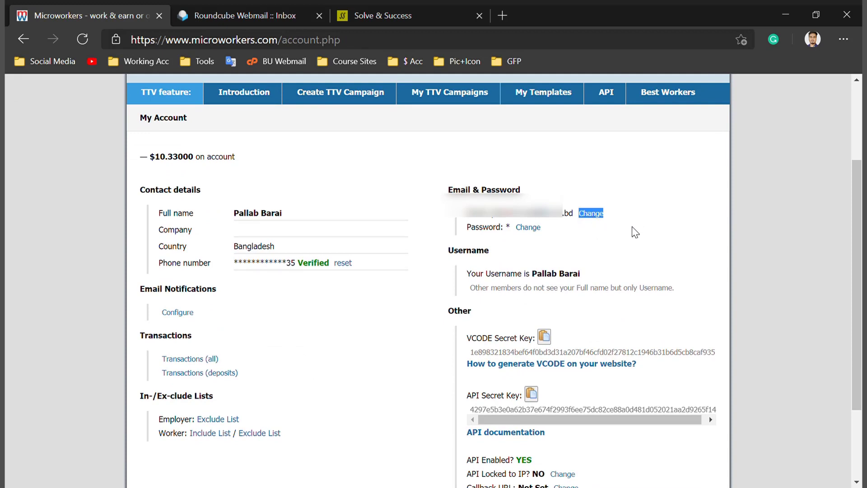
scroll(635, 232, up, 2)
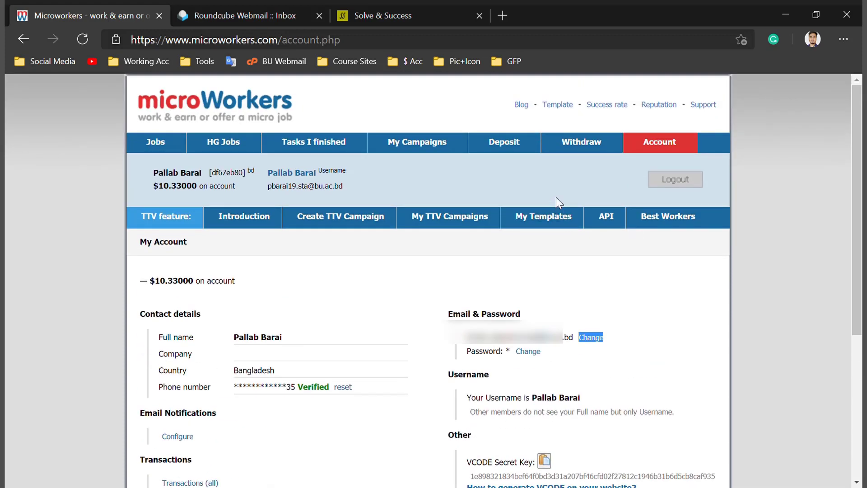
click(591, 147)
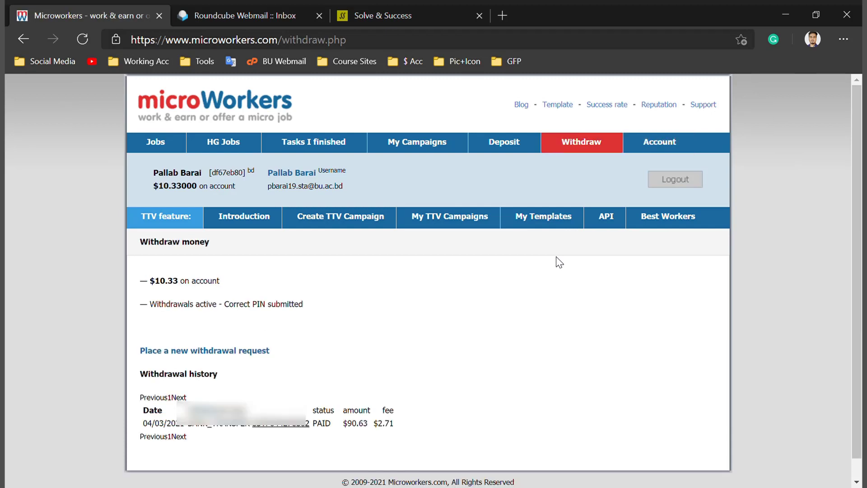
scroll(559, 262, down, 1)
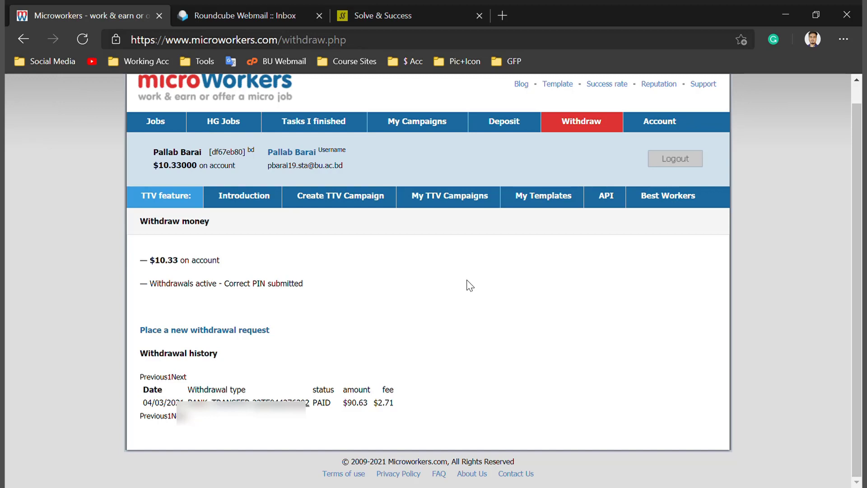
scroll(470, 285, up, 1)
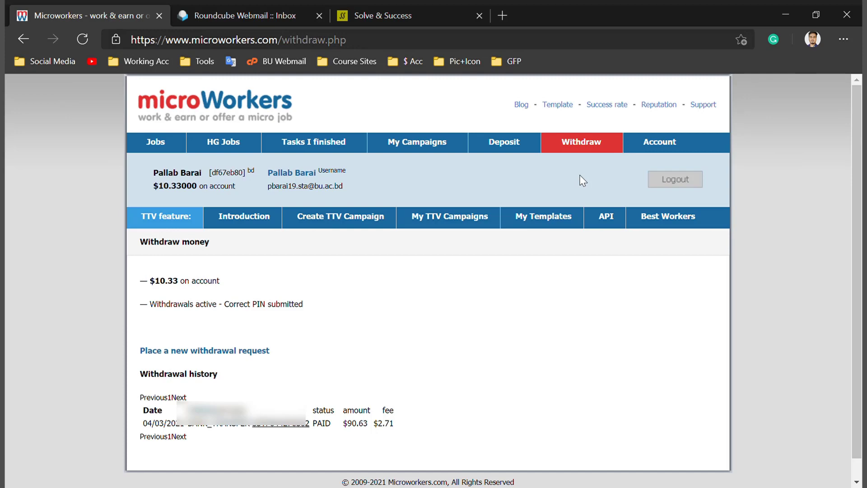
key(ctrl+shift+Tab)
Open the sample mailing letters post and highlight its note about mailing daily for a month
click(366, 411)
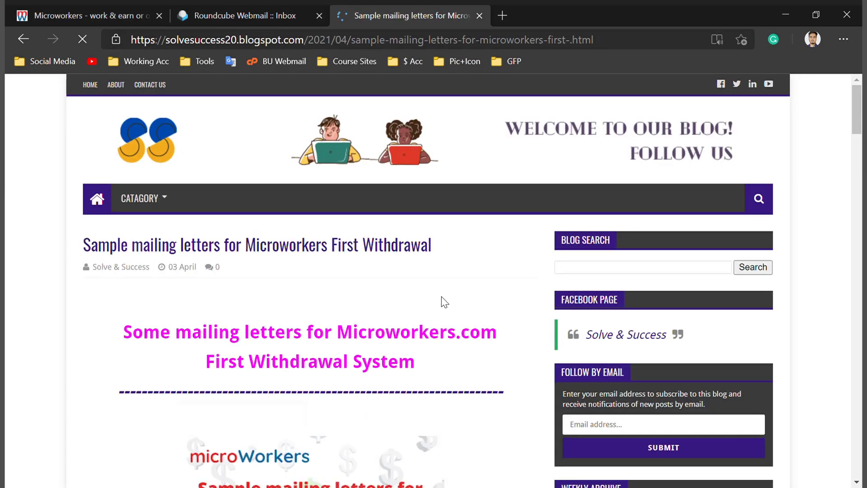
scroll(443, 291, down, 3)
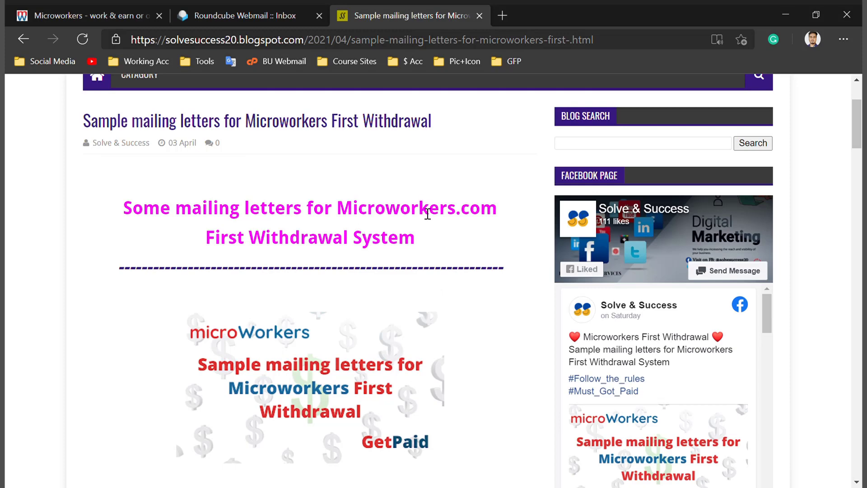
scroll(426, 205, down, 1)
scroll(428, 207, down, 1)
scroll(428, 207, up, 1)
scroll(421, 235, down, 5)
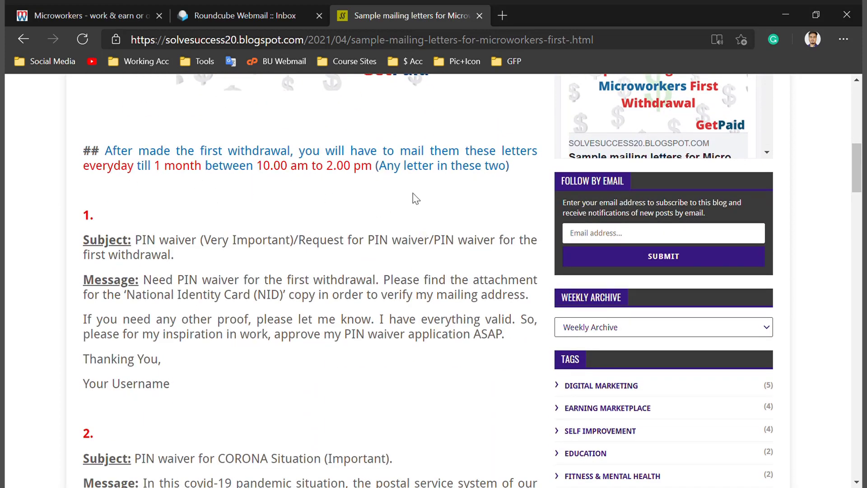
drag(527, 172, 78, 145)
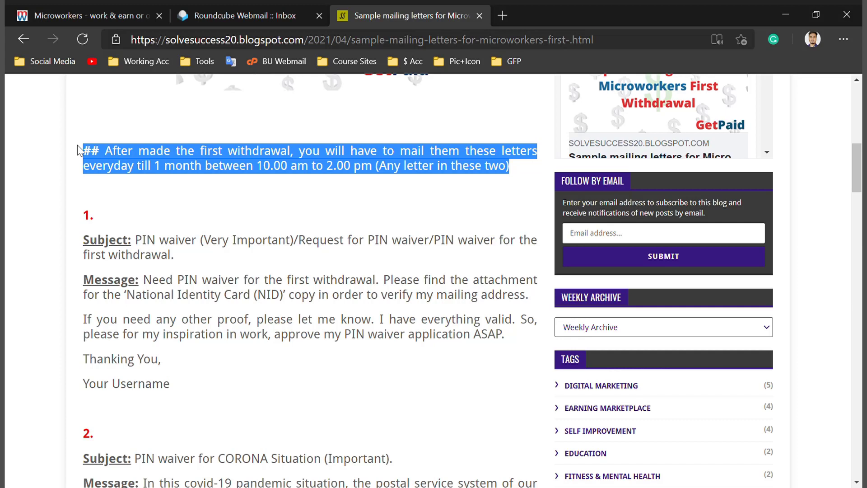
Move the webmail tab after the blog post and scroll to the CORONA PIN-waiver letter
drag(265, 18, 397, 16)
click(296, 13)
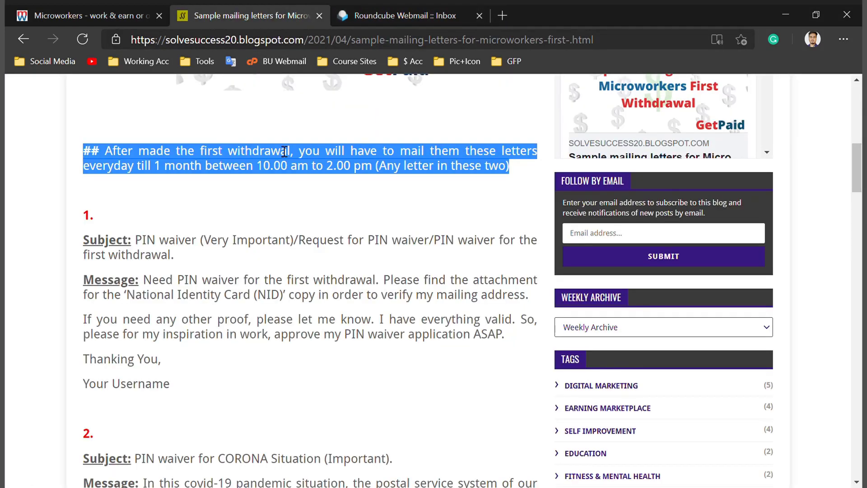
click(260, 191)
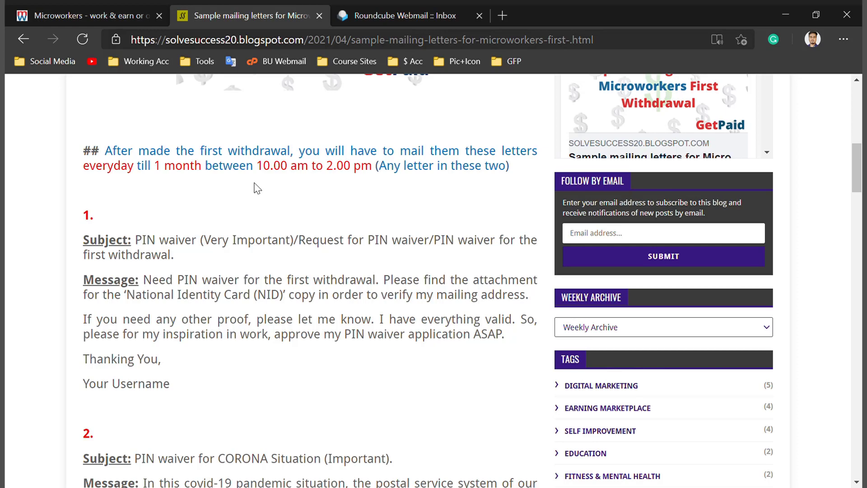
scroll(244, 225, down, 3)
scroll(289, 271, down, 1)
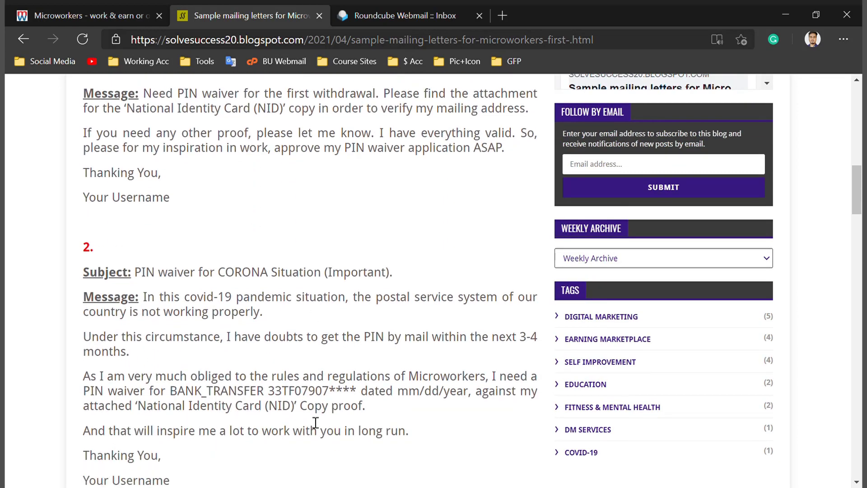
Review letter 1's subject, message and NID phrase, then return to the Microworkers withdraw page
drag(180, 483, 78, 155)
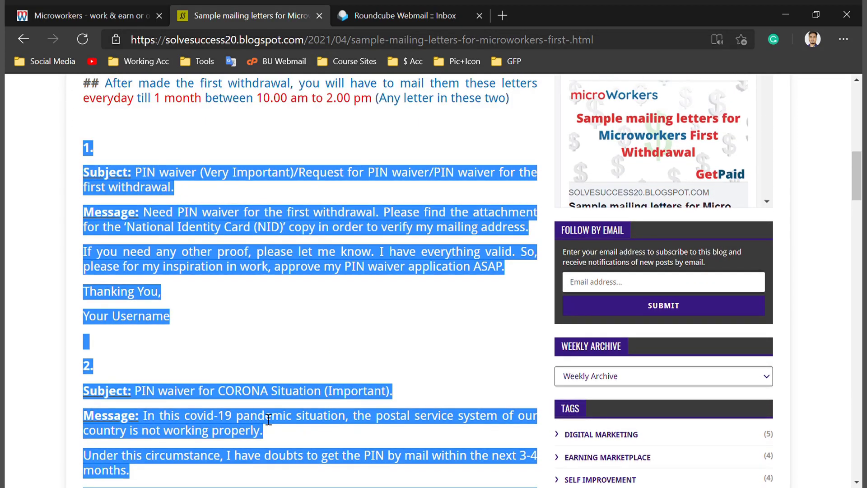
scroll(283, 350, down, 1)
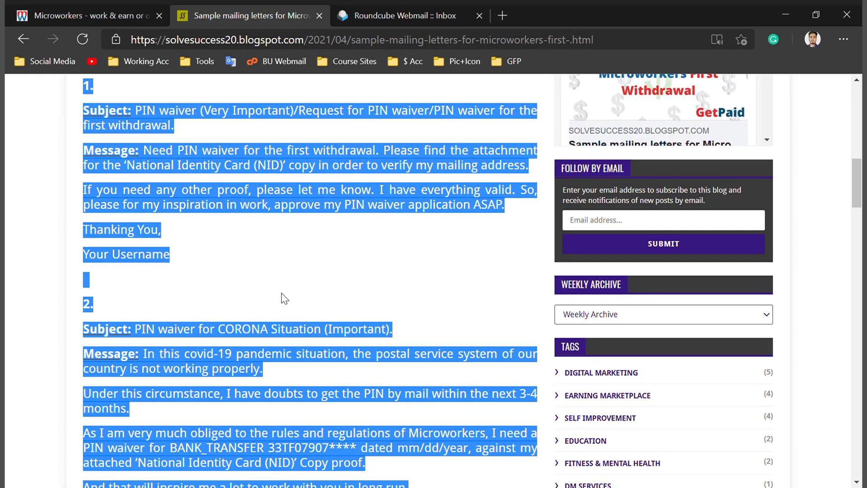
click(363, 270)
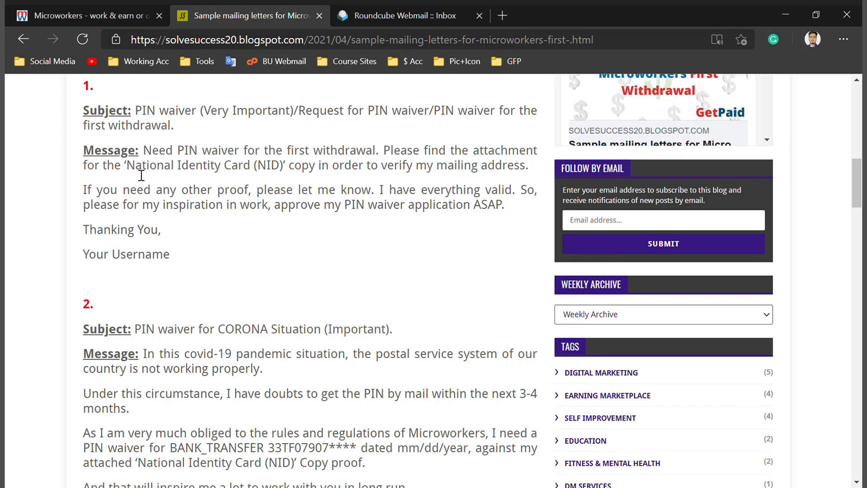
drag(81, 113, 194, 131)
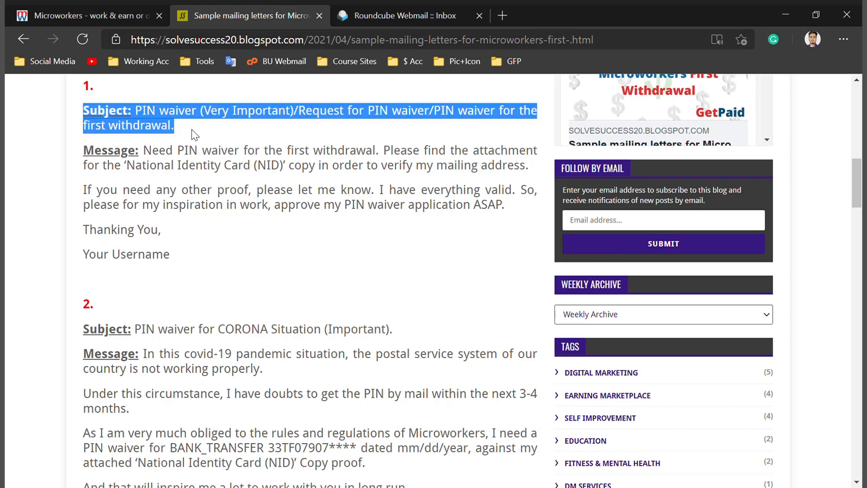
click(213, 137)
drag(200, 251, 80, 160)
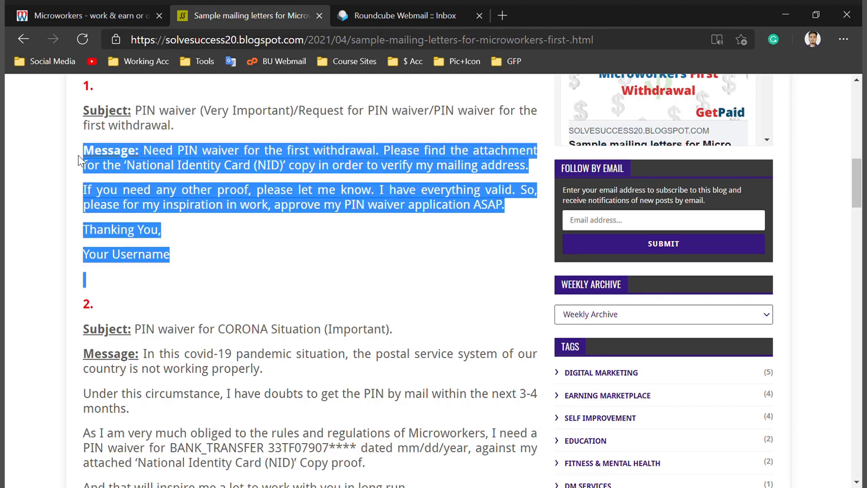
click(210, 272)
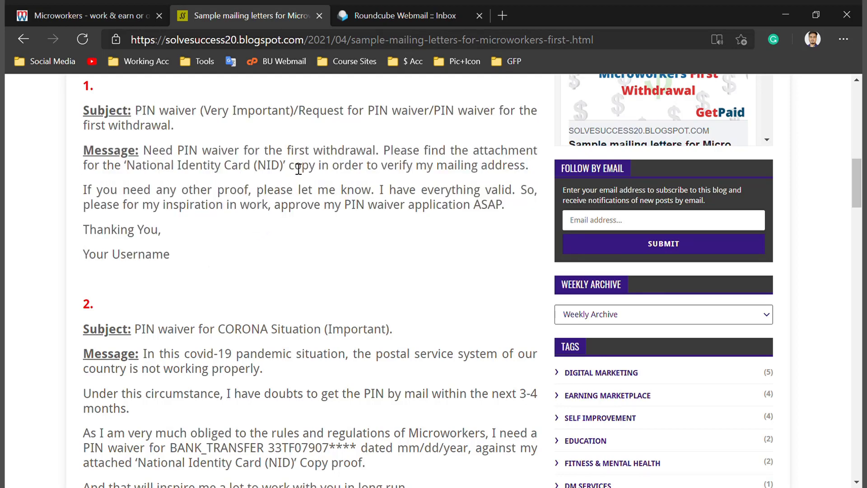
drag(290, 166, 123, 176)
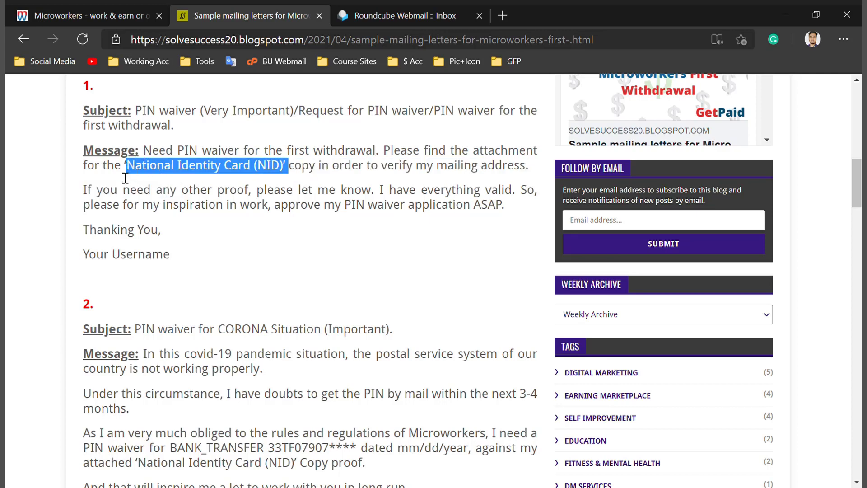
click(195, 238)
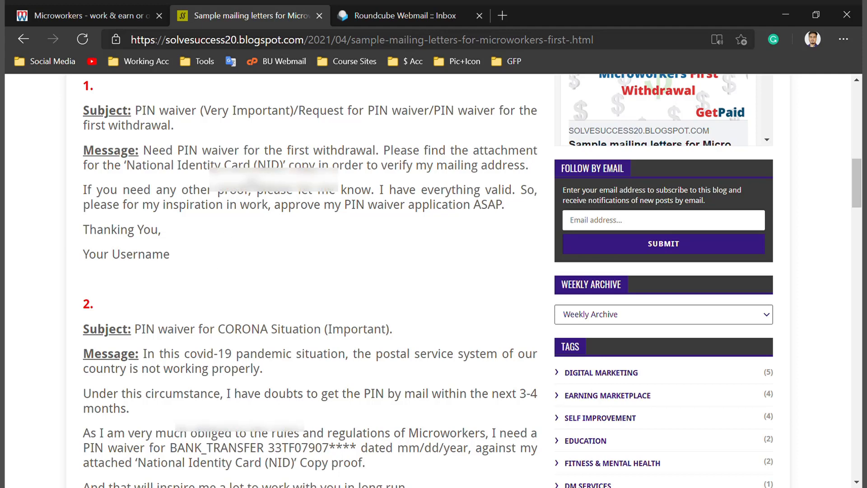
click(87, 15)
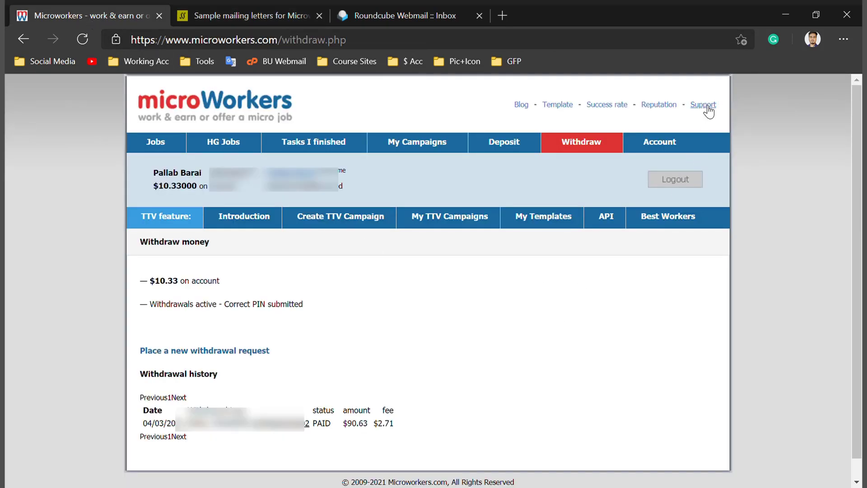
Start a new Microworkers support message with Withdrawals & PIN as the issue type
click(708, 111)
scroll(300, 323, down, 3)
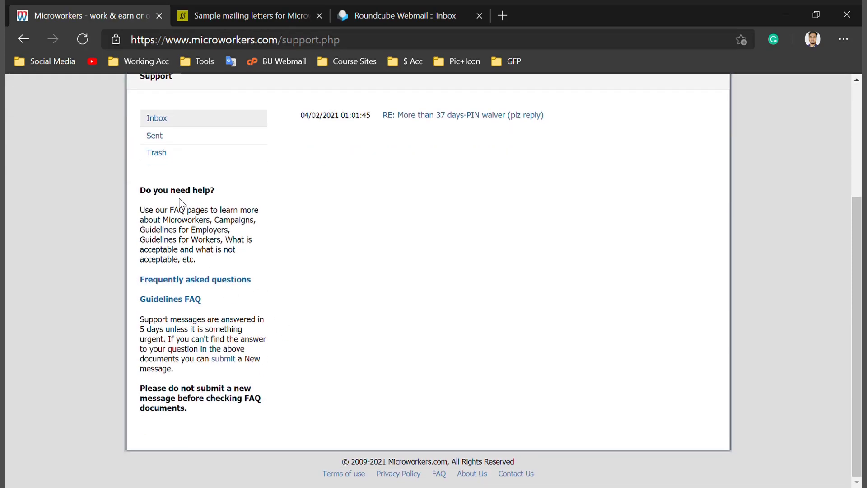
click(224, 359)
scroll(415, 296, down, 5)
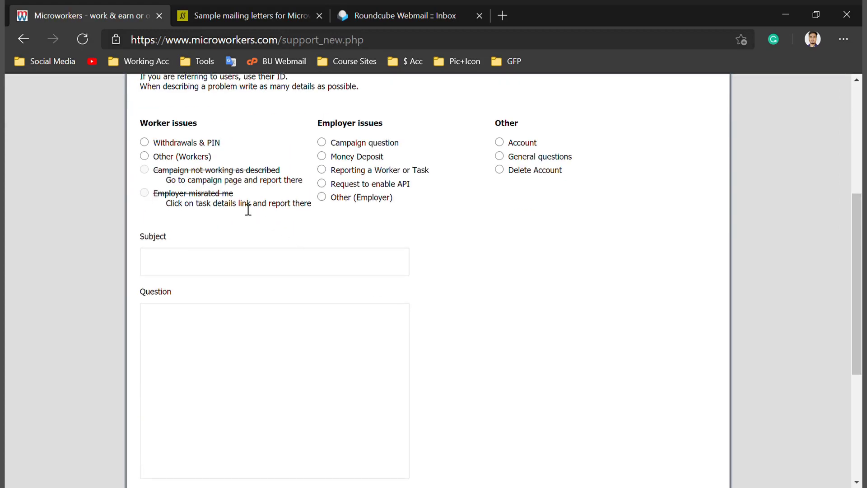
click(145, 143)
Copy the subject 'PIN waiver (Very Important)' from the blog into the Subject field
click(196, 273)
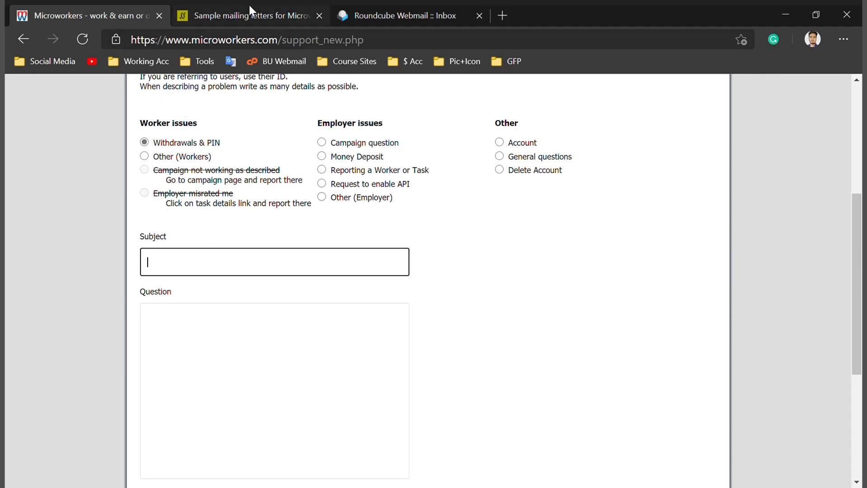
click(248, 4)
scroll(226, 238, up, 1)
drag(135, 174, 295, 176)
key(ctrl+c)
click(131, 9)
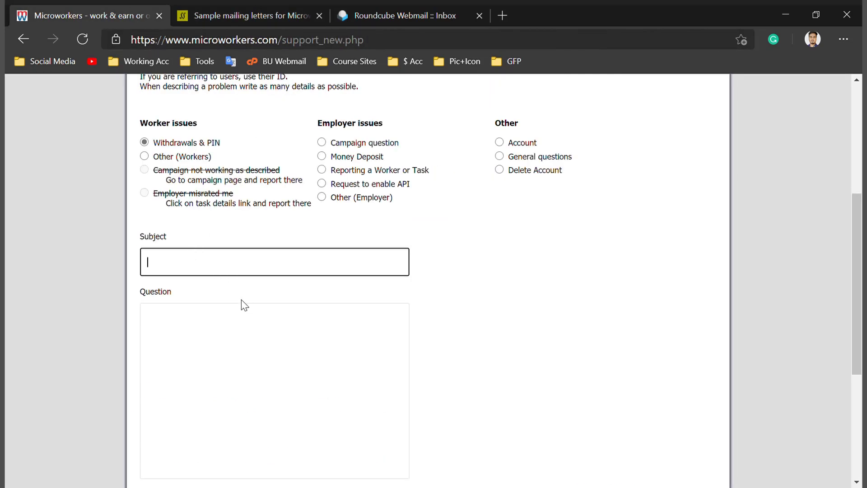
key(ctrl+v)
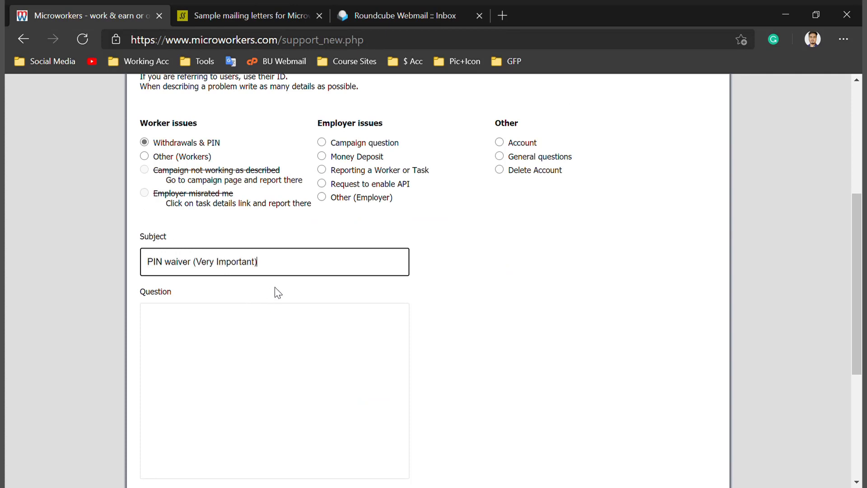
scroll(322, 280, down, 1)
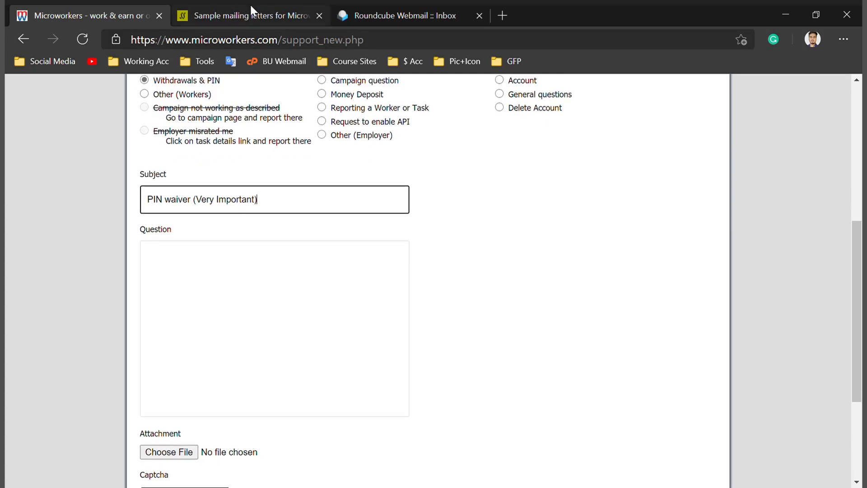
Copy the first sample letter's body from the blog into the Question box
click(251, 9)
drag(188, 326, 149, 225)
key(ctrl+c)
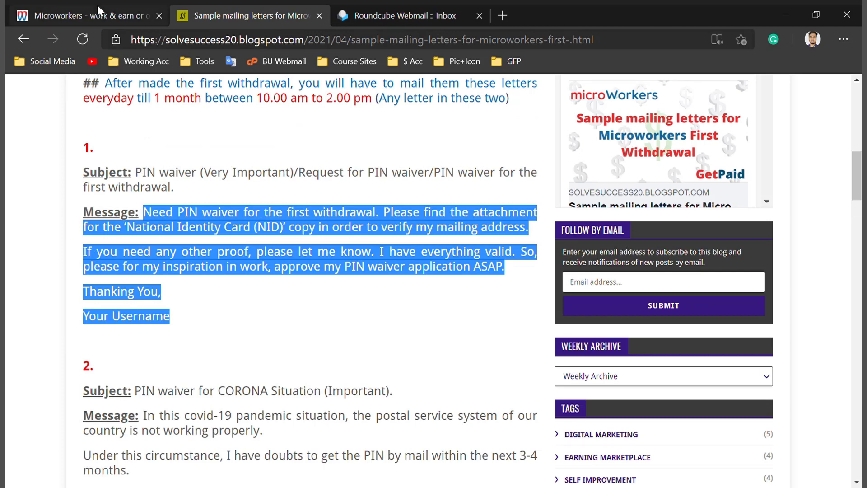
click(97, 9)
click(192, 291)
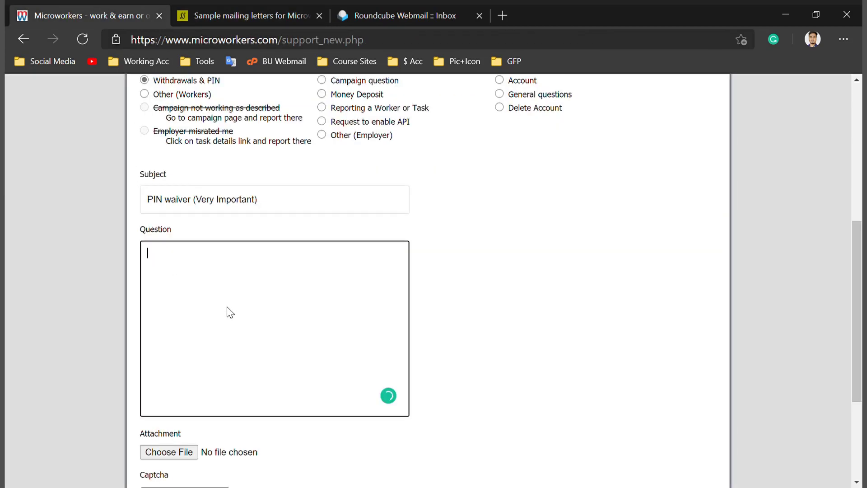
key(ctrl+v)
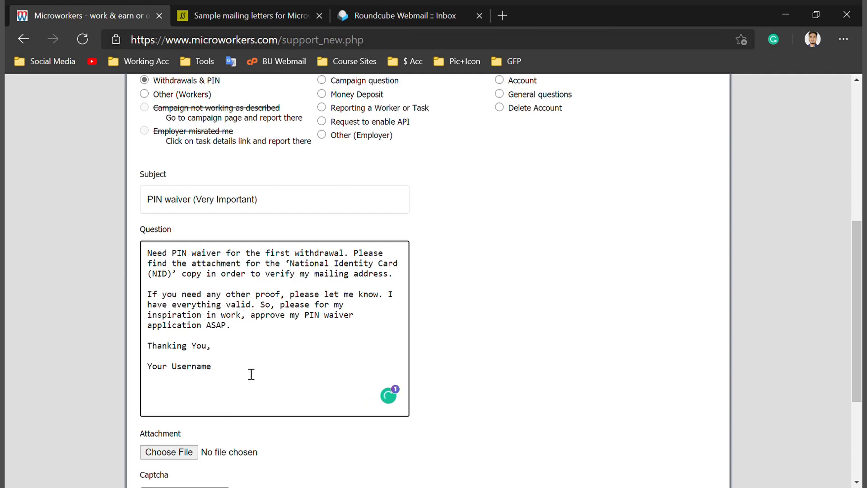
Review the pasted question's NID, Your Username and account balance details
scroll(249, 370, down, 1)
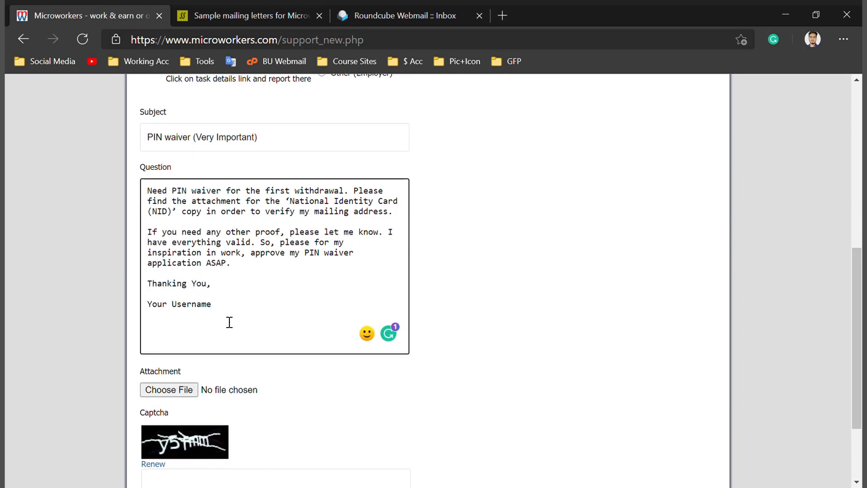
drag(173, 220, 154, 220)
drag(234, 314, 127, 312)
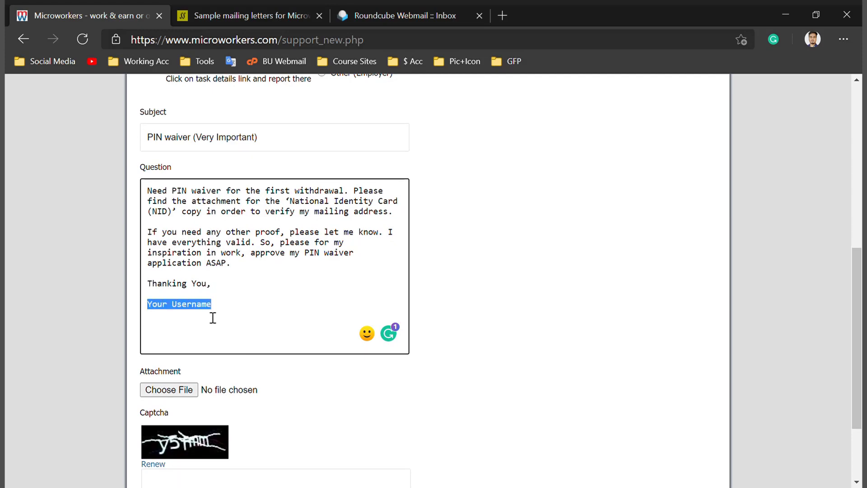
click(261, 323)
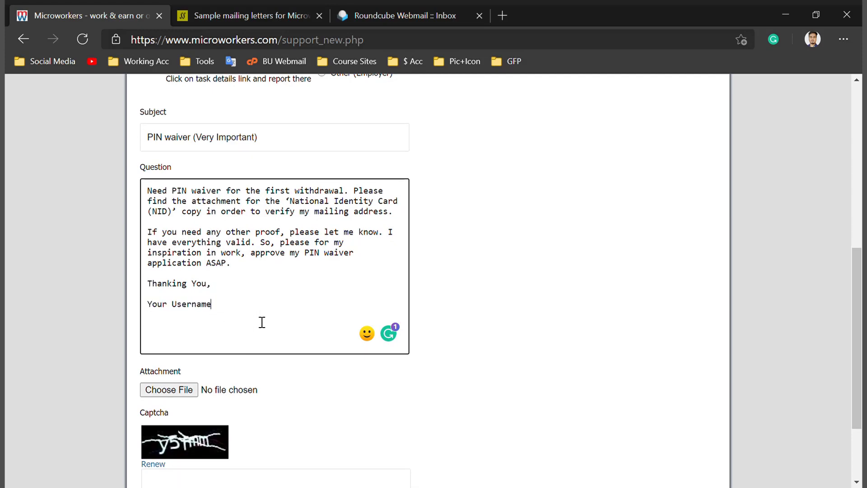
scroll(261, 321, up, 8)
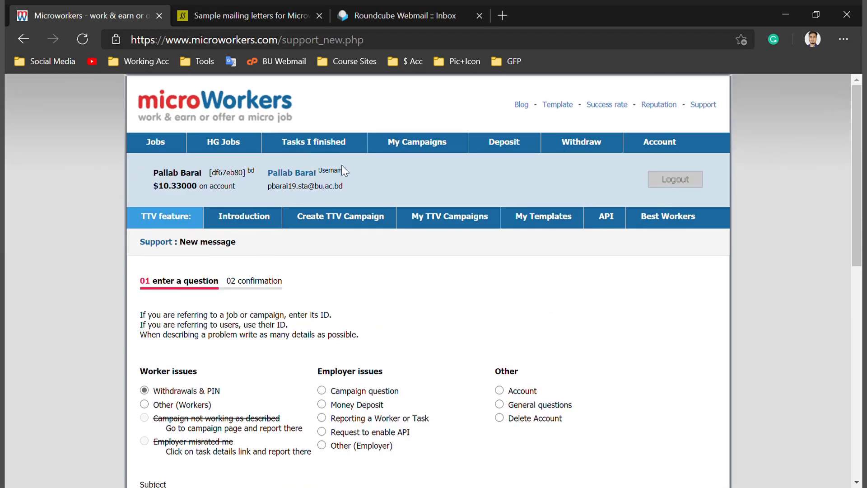
drag(356, 173, 267, 185)
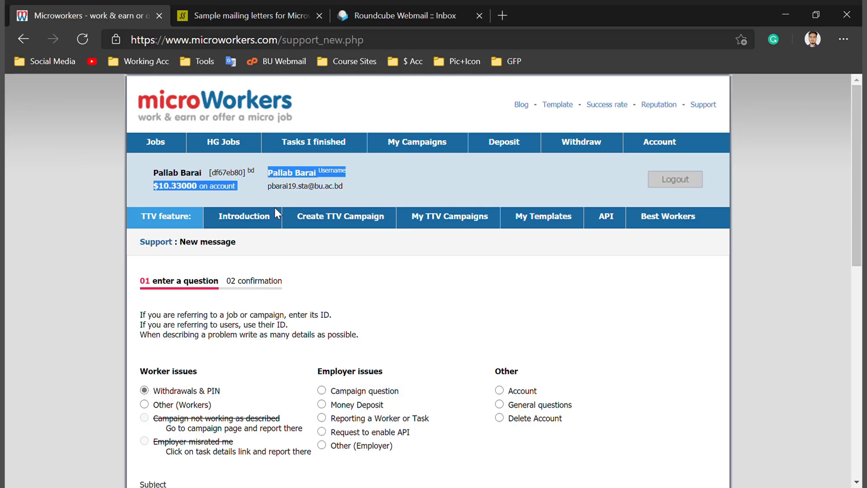
scroll(299, 262, down, 10)
click(229, 223)
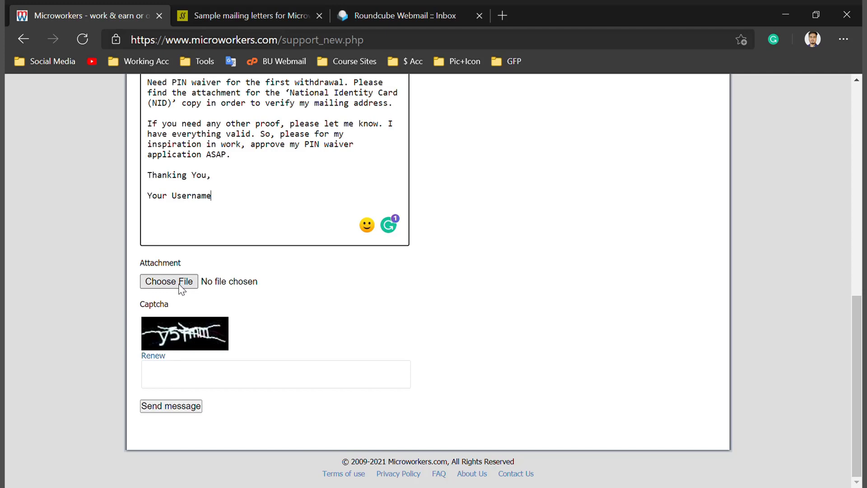
Enter 'jkres' in the captcha field, then delete it so the captcha stays empty
click(234, 381)
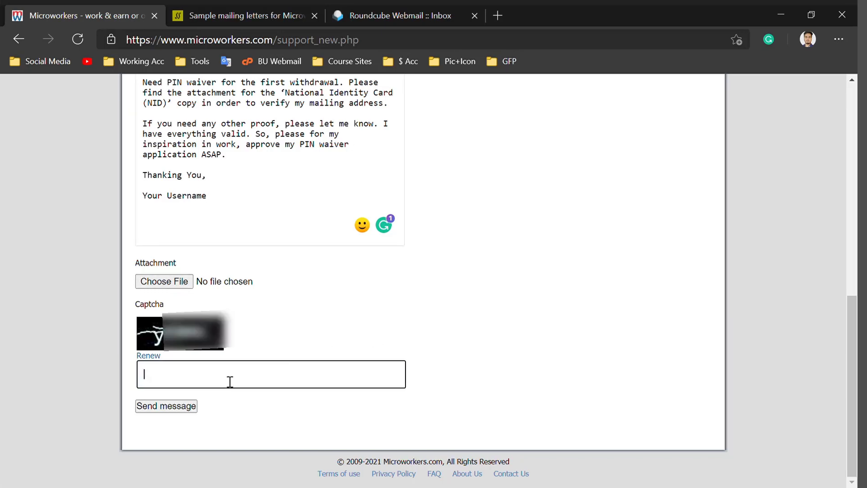
text(jkres)
double_click(169, 382)
key(BackSpace)
click(456, 322)
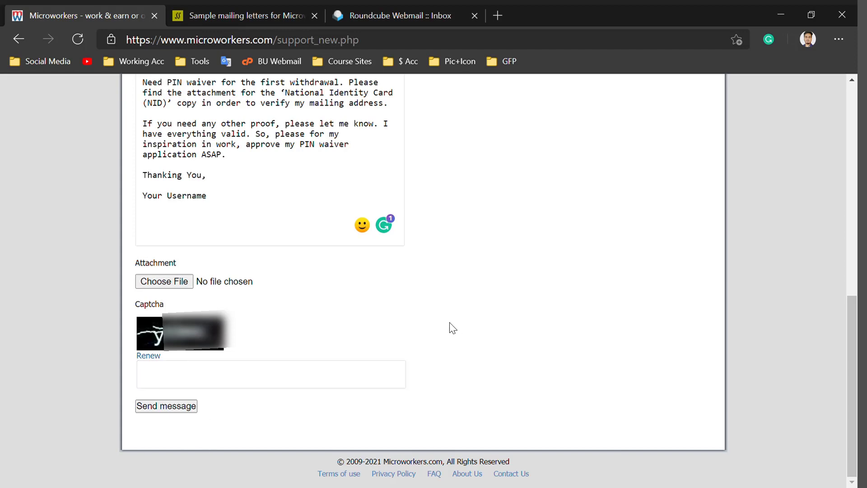
scroll(359, 298, up, 5)
Look over the first sample letter on the blog post, then go back to the support form
click(231, 14)
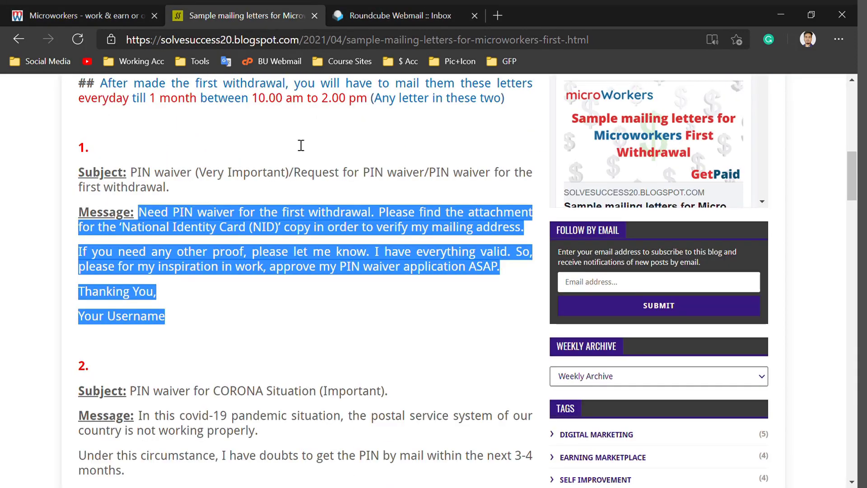
click(297, 295)
scroll(278, 330, down, 3)
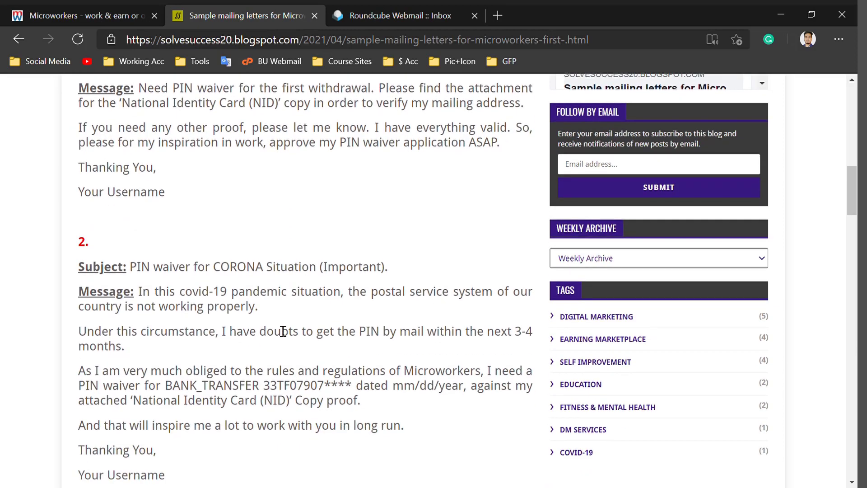
scroll(283, 331, down, 2)
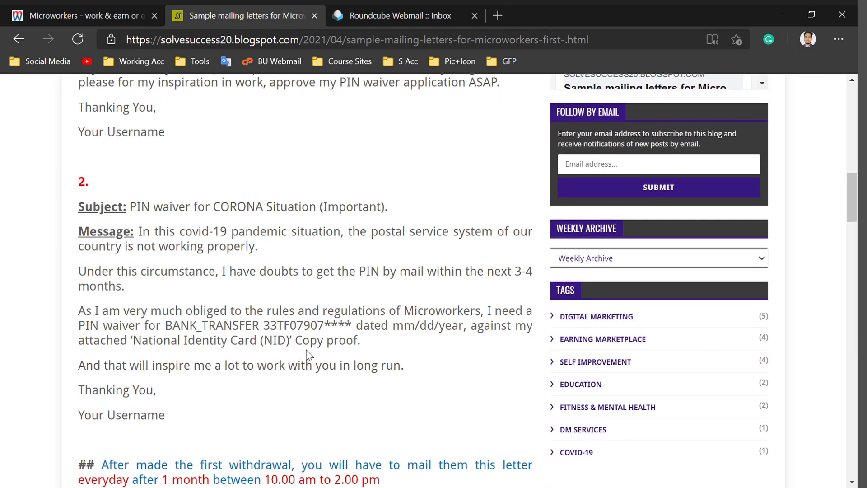
drag(165, 330, 476, 327)
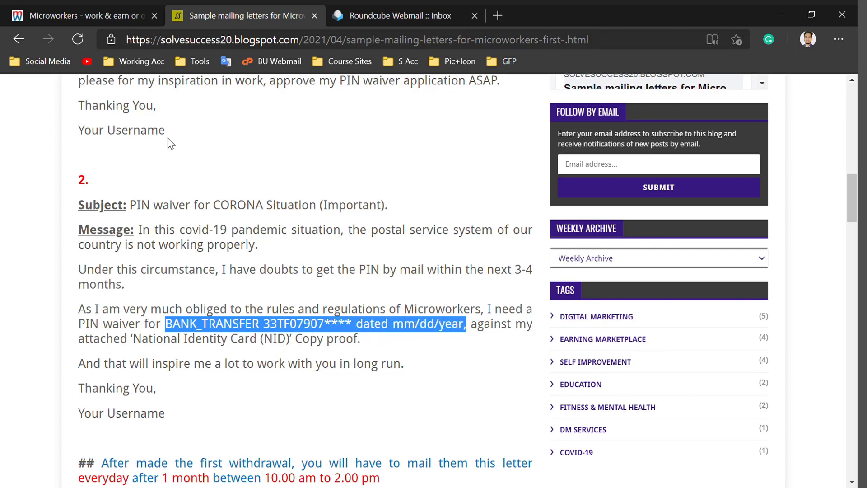
click(81, 6)
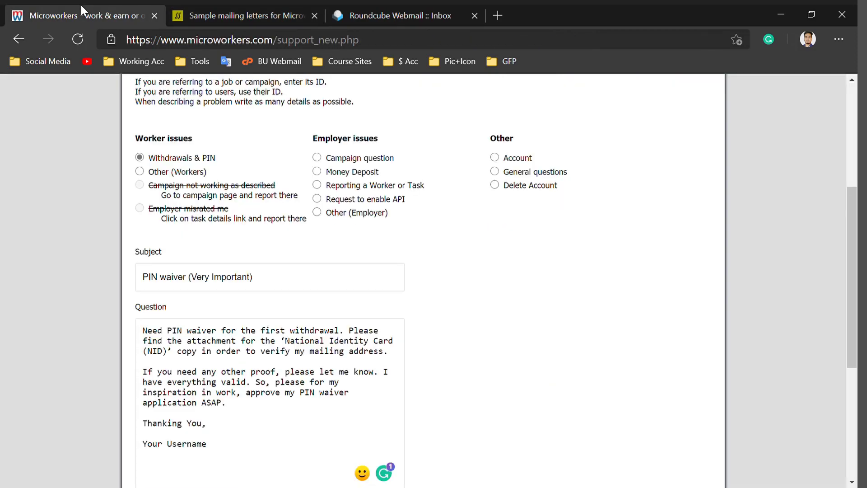
Check the withdrawal page and highlight the PAID $90.63 bank-transfer history row and its date
scroll(353, 289, up, 5)
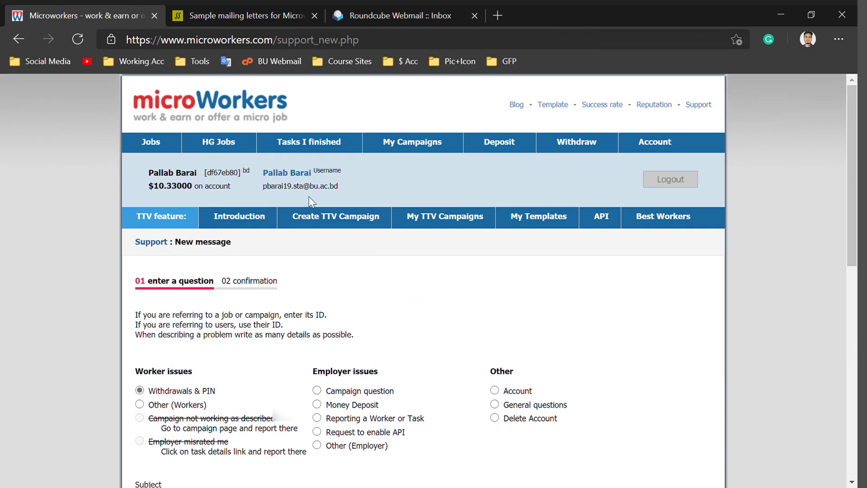
click(582, 140)
scroll(246, 357, down, 1)
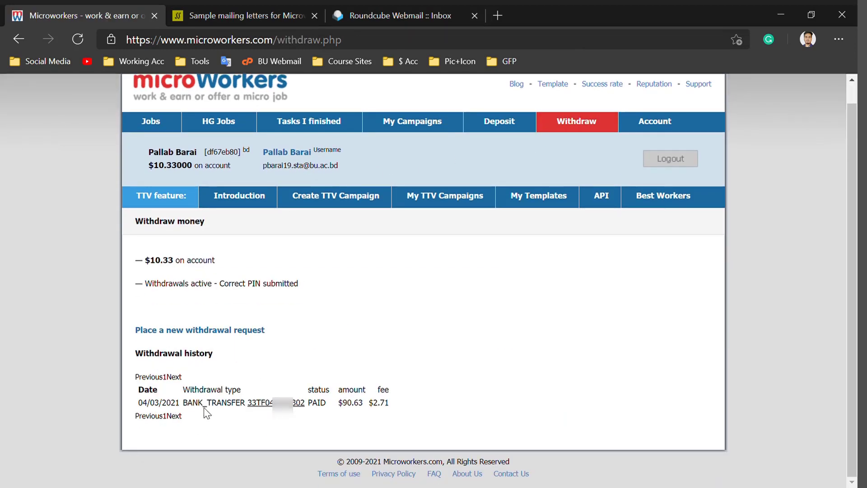
drag(181, 403, 141, 410)
click(213, 417)
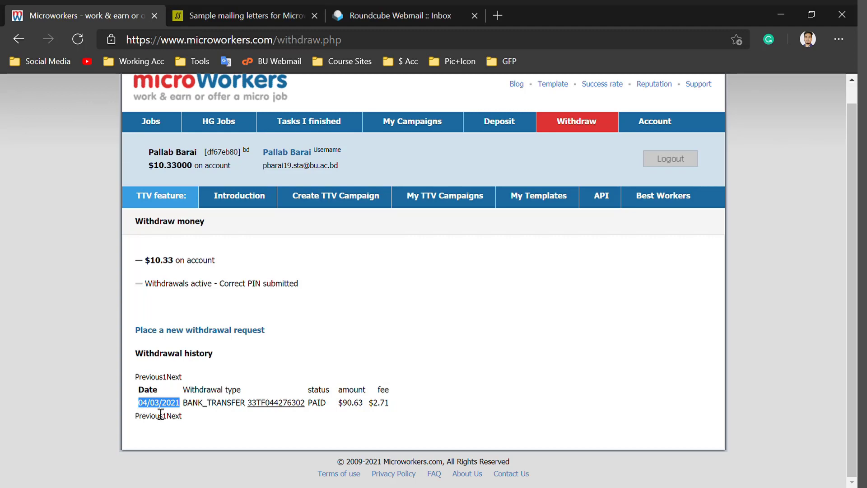
click(212, 420)
Glance between the blog and the withdrawal page, ending on the sample mailing letters post
click(231, 5)
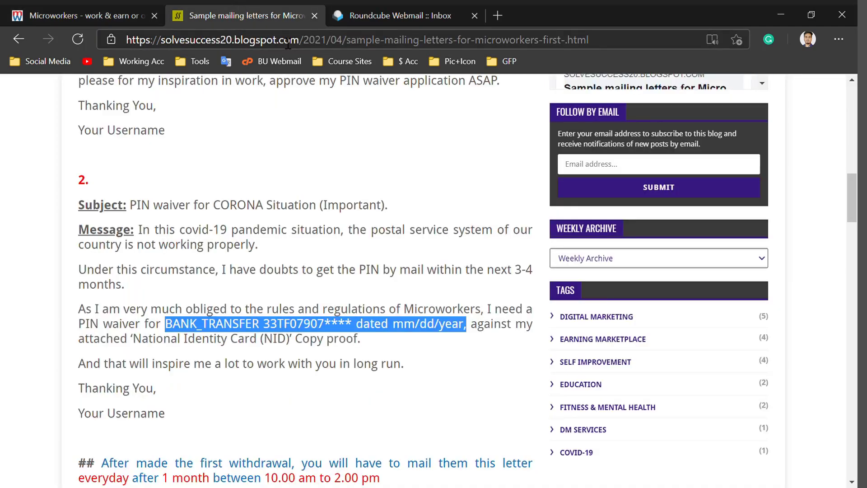
click(120, 4)
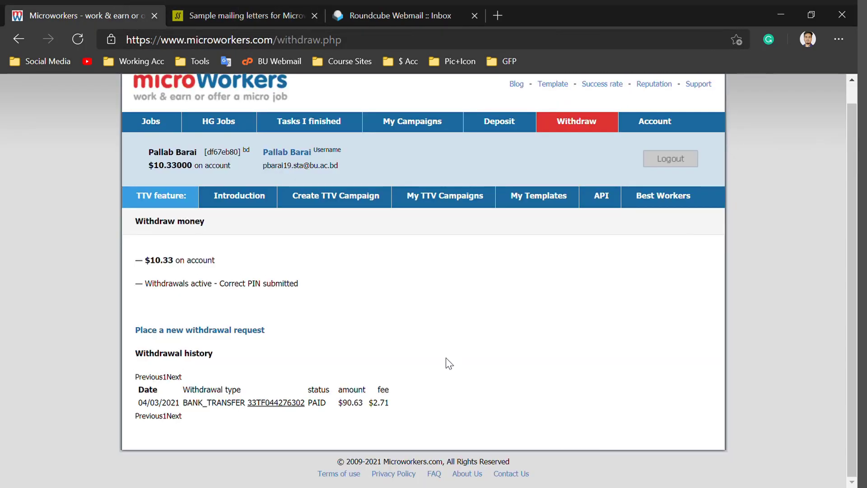
scroll(384, 384, up, 1)
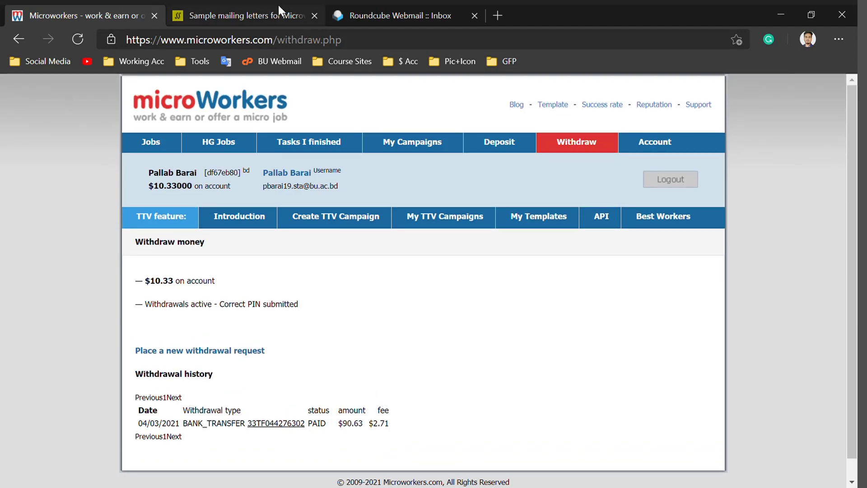
click(248, 11)
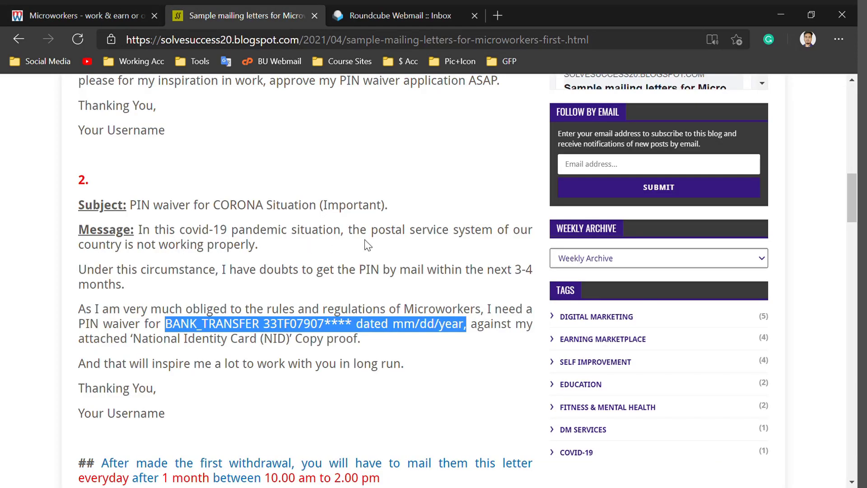
Highlight the after-first-withdrawal mailing note and 28-day waiting period, then scroll to the re-evaluation letter
click(407, 189)
scroll(342, 236, up, 4)
scroll(342, 237, down, 5)
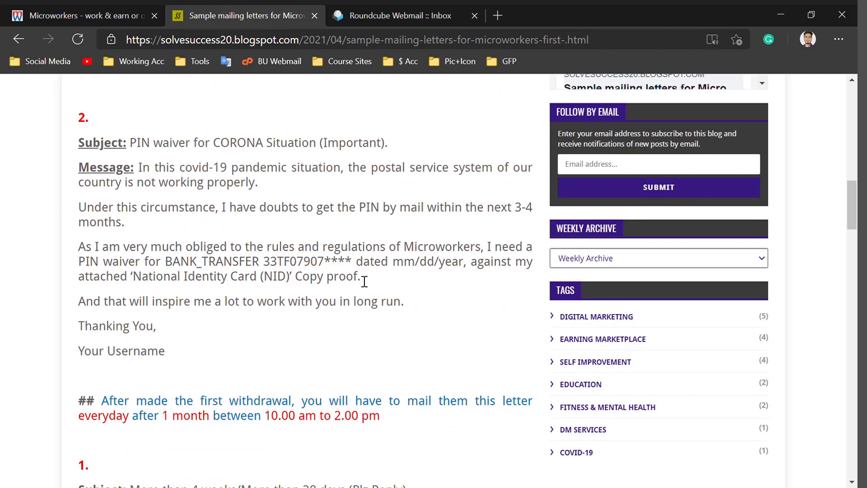
scroll(367, 273, down, 4)
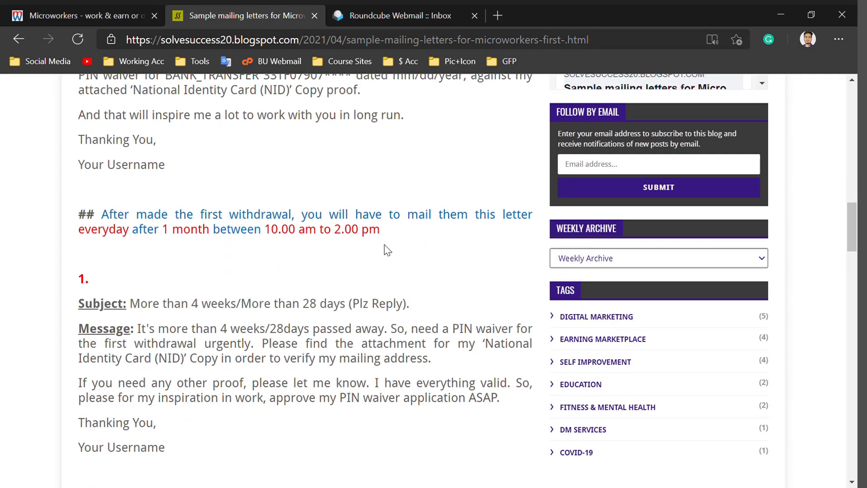
drag(277, 245, 111, 223)
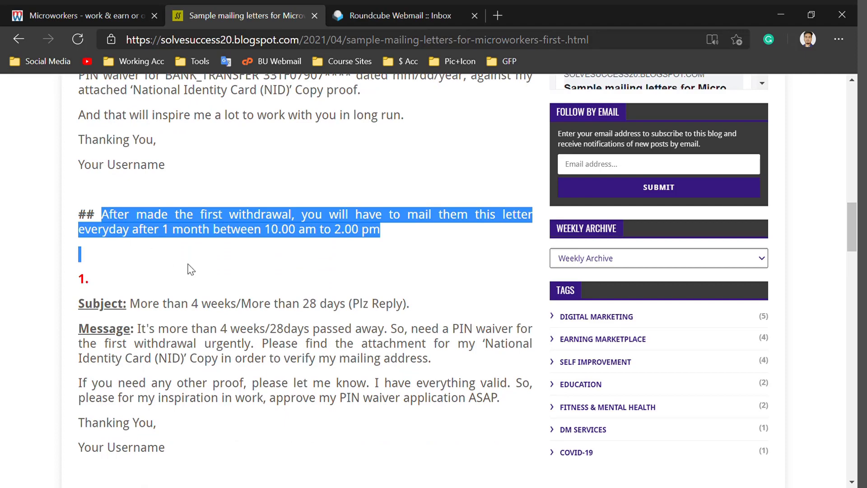
scroll(192, 271, down, 2)
scroll(205, 244, up, 1)
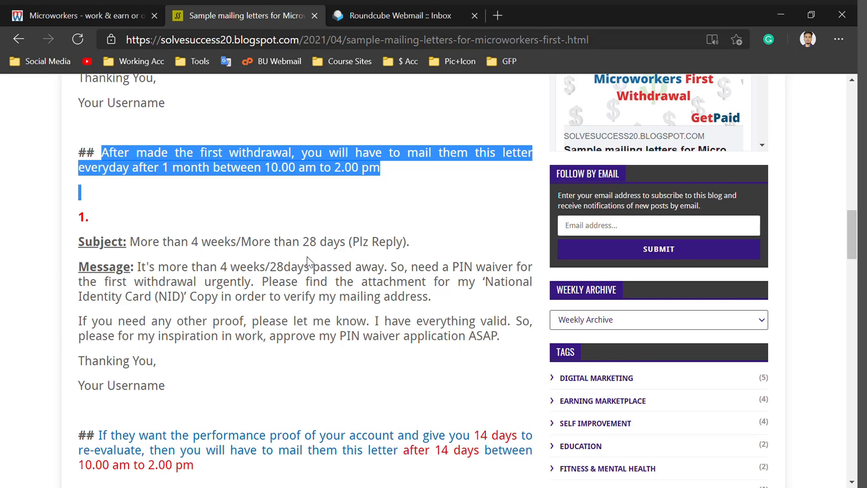
drag(303, 244, 355, 251)
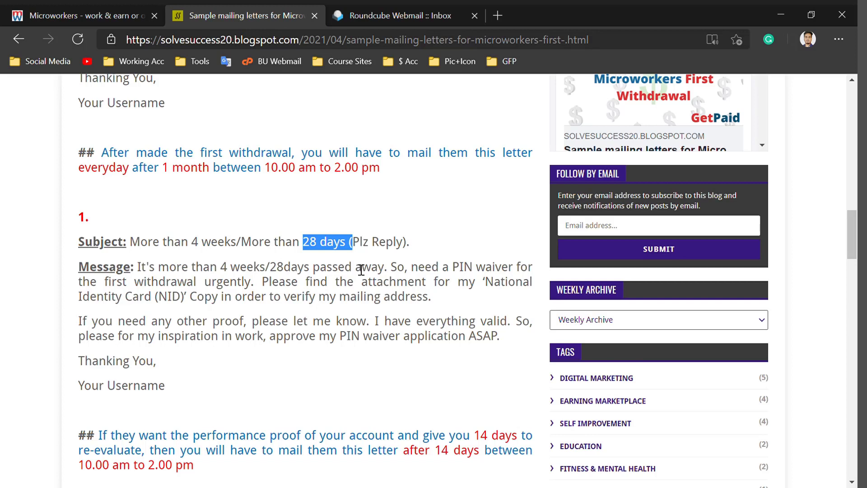
scroll(363, 256, down, 1)
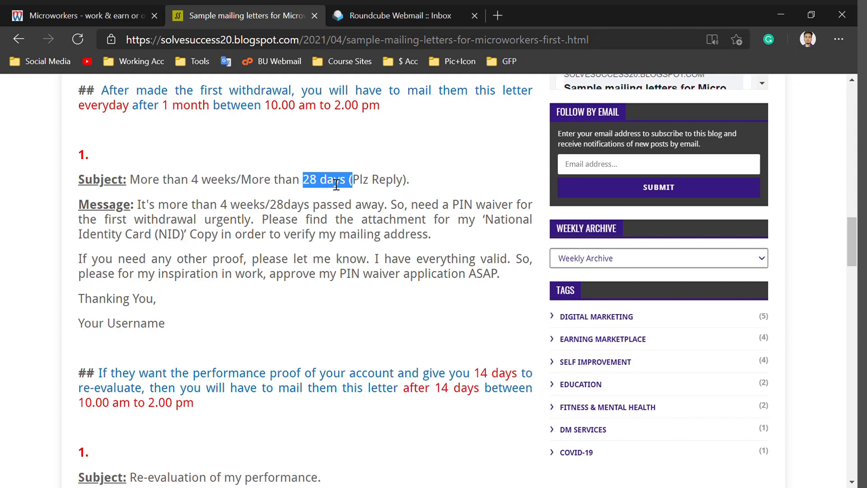
scroll(300, 281, down, 5)
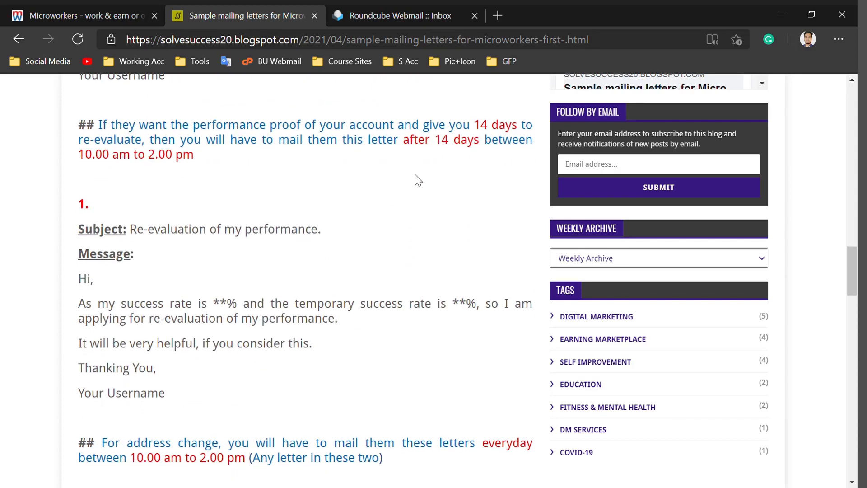
drag(394, 141, 532, 141)
drag(267, 128, 153, 137)
click(235, 191)
scroll(241, 196, down, 3)
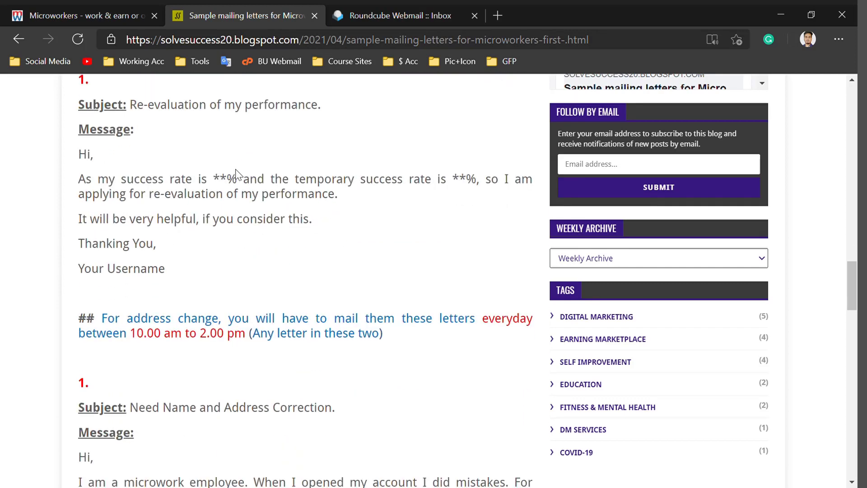
drag(238, 183, 217, 185)
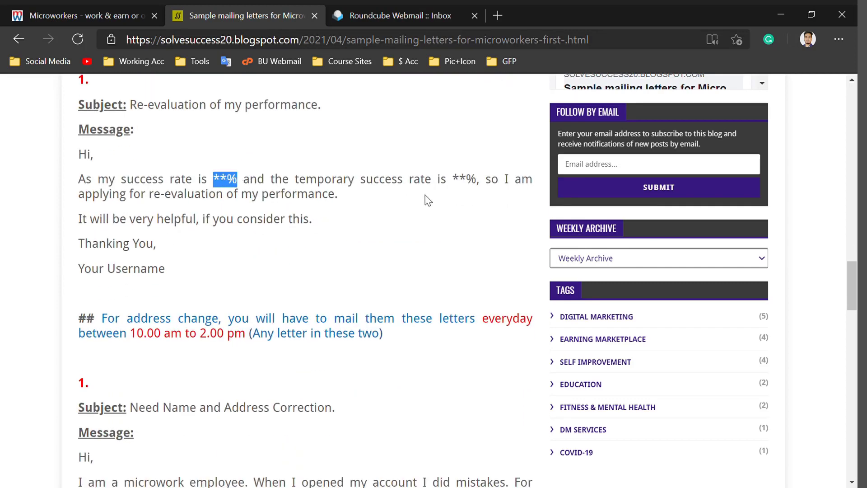
click(480, 186)
drag(477, 186, 453, 186)
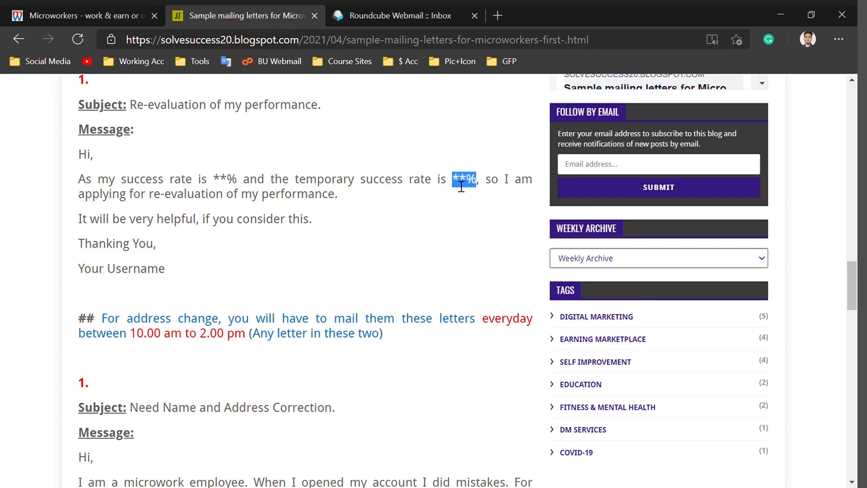
click(295, 234)
scroll(294, 234, up, 3)
drag(434, 142, 489, 149)
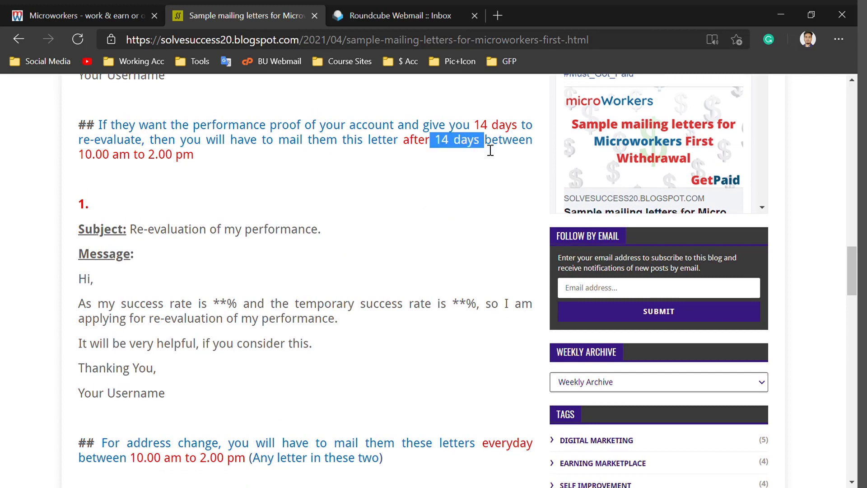
click(325, 239)
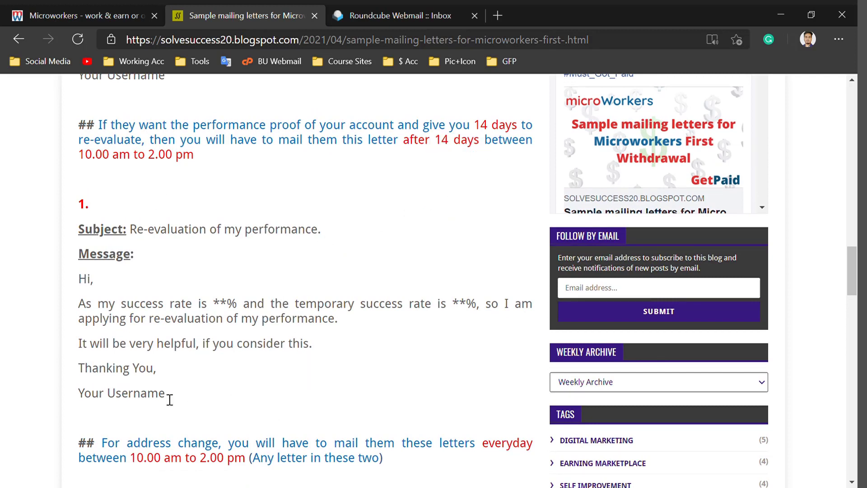
drag(184, 397, 82, 202)
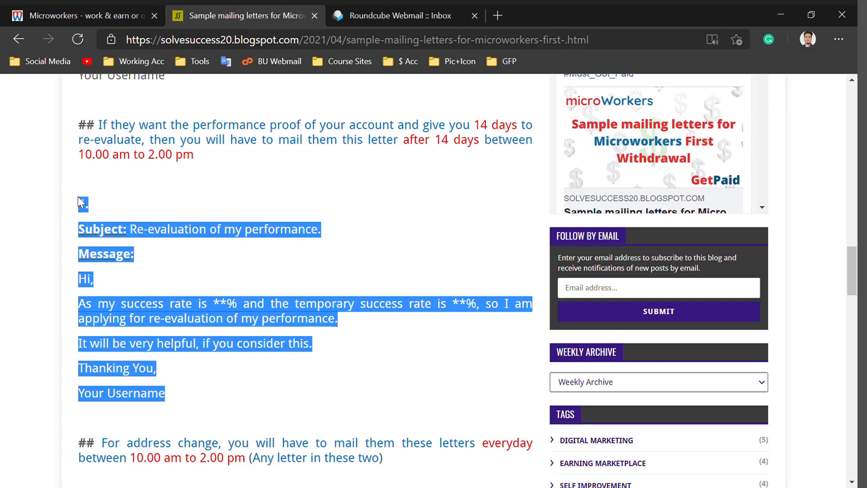
click(172, 267)
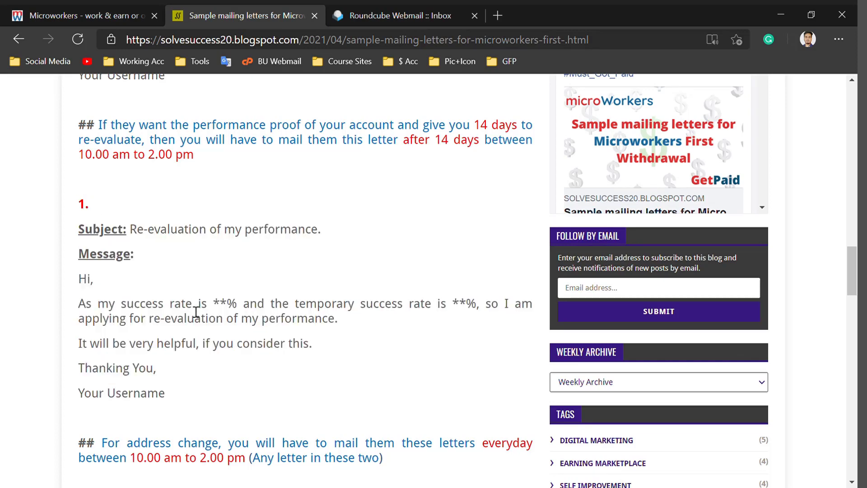
scroll(196, 312, up, 5)
scroll(196, 312, up, 7)
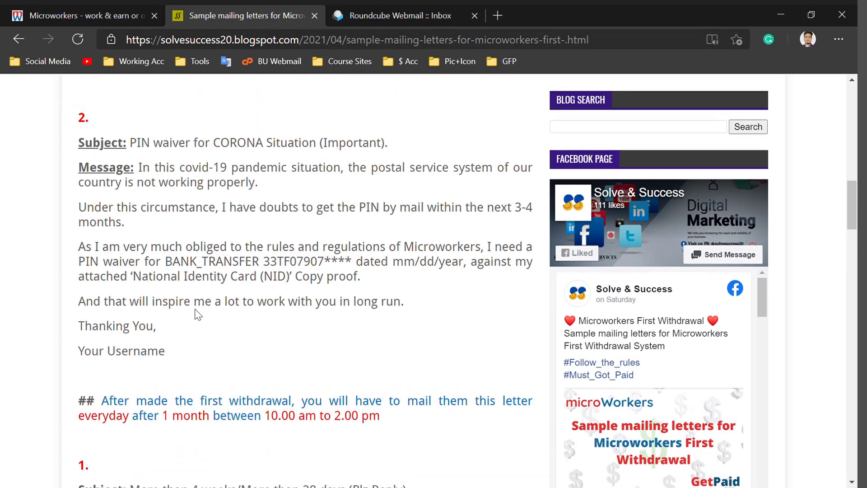
scroll(202, 314, down, 8)
scroll(197, 319, down, 5)
drag(207, 168, 142, 180)
Highlight the Re-evaluation subject, the address-change instruction and the name/address correction letter
drag(77, 216, 170, 232)
scroll(176, 246, down, 6)
scroll(173, 243, up, 3)
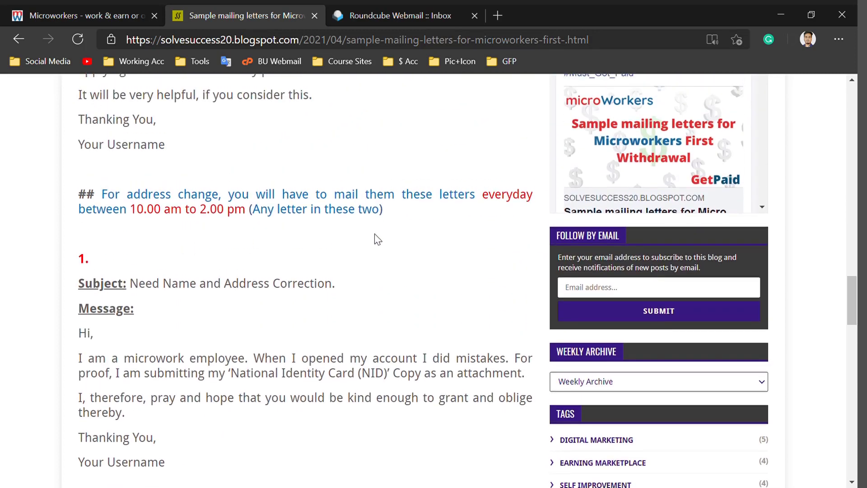
drag(383, 209, 111, 203)
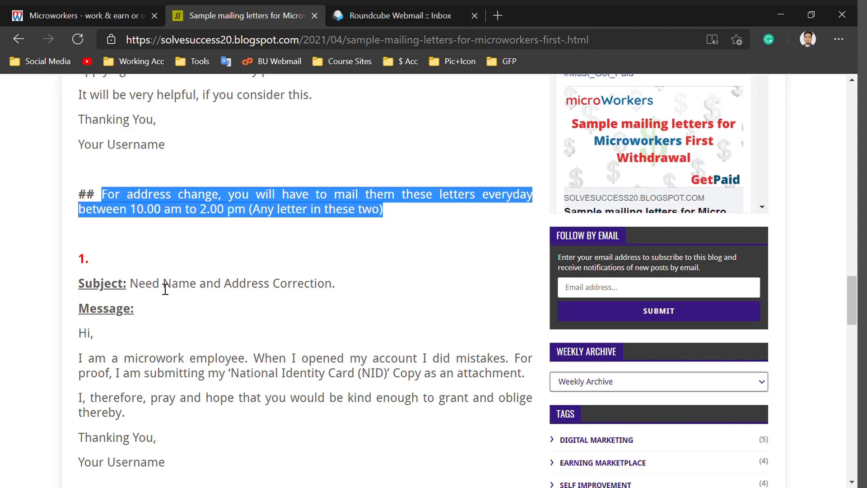
drag(138, 283, 207, 453)
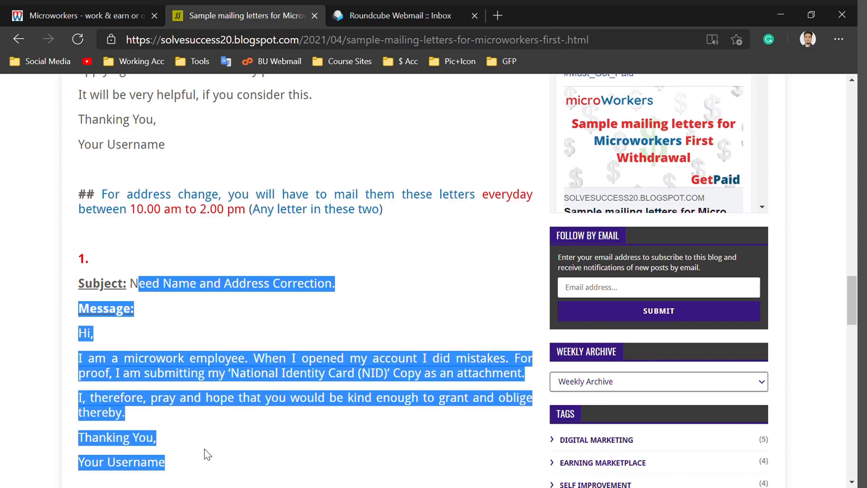
click(196, 332)
Highlight the Request for changing the address letter and scroll to the restriction-problem section
scroll(212, 312, down, 3)
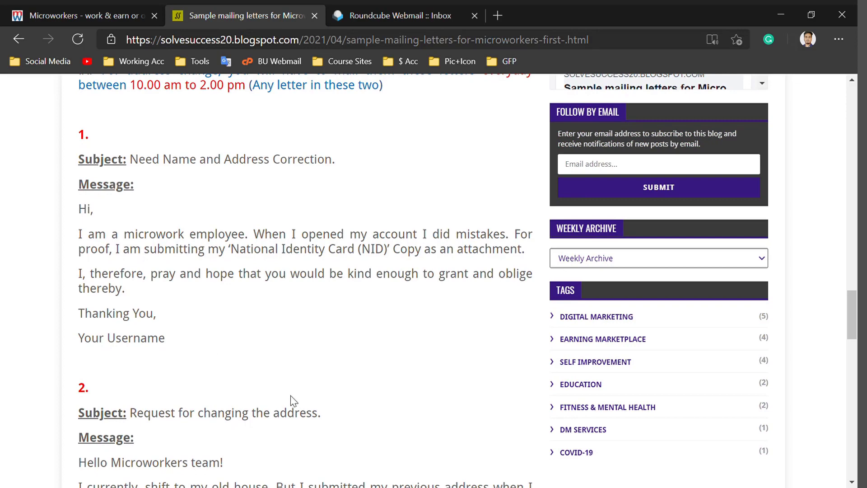
scroll(291, 401, down, 6)
drag(126, 267, 41, 159)
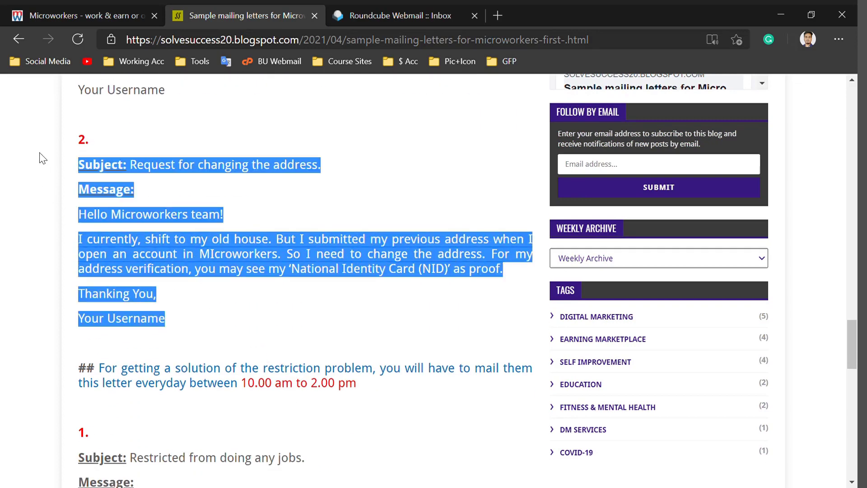
click(201, 304)
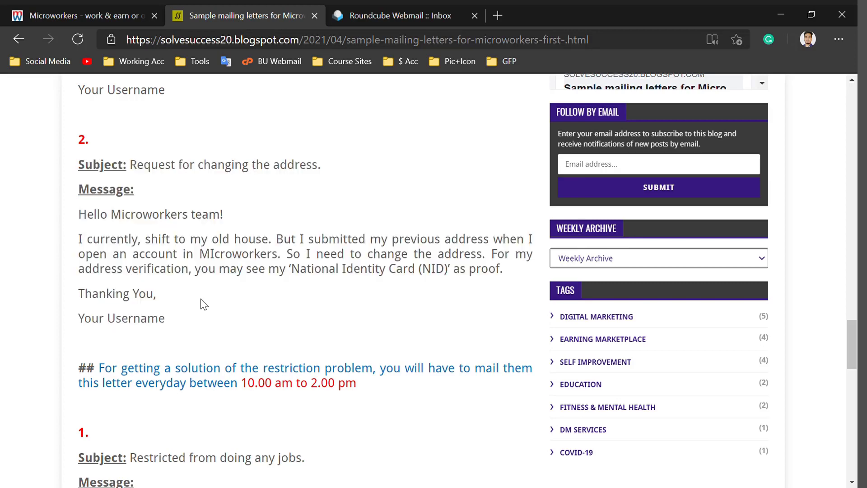
scroll(201, 305, down, 5)
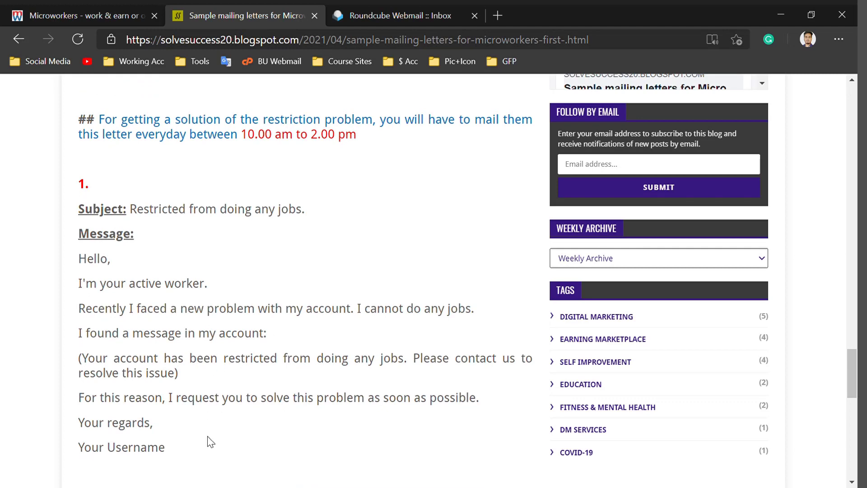
Read the restriction-problem instructions and its sample letter's subject and message
drag(361, 136, 108, 123)
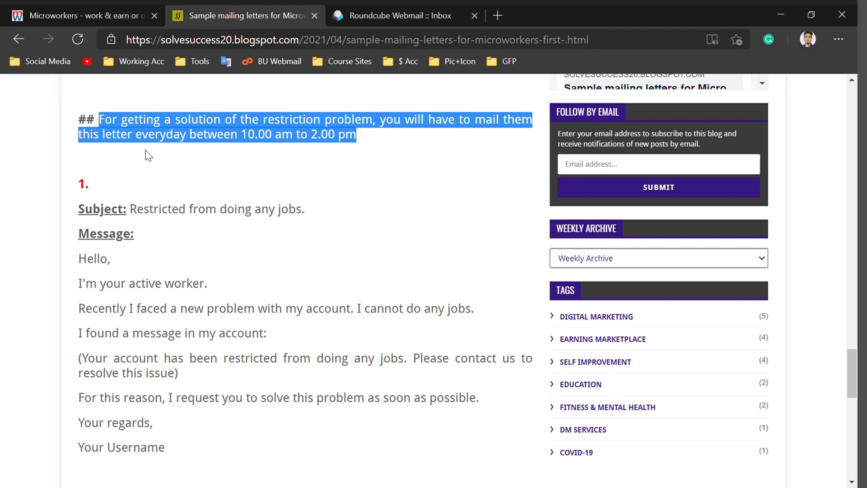
drag(149, 209, 255, 426)
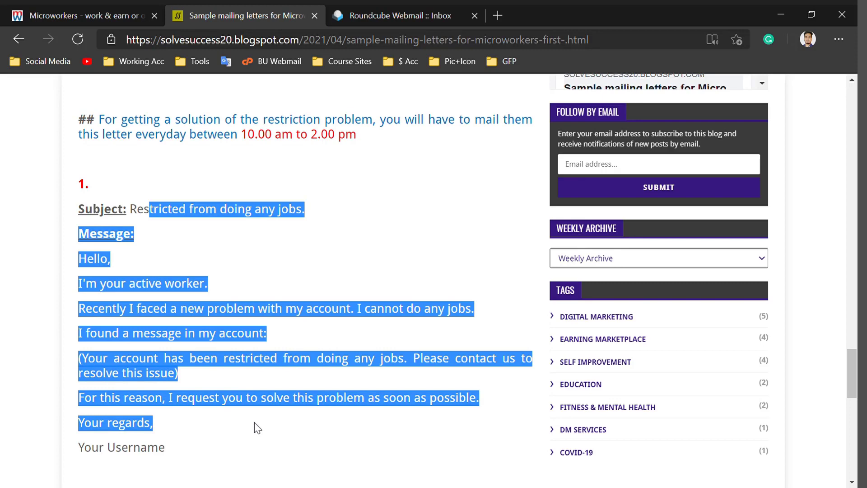
click(255, 427)
Read the account-deletion sample letter, then return to and reload Microworkers' Sent messages
scroll(254, 422, down, 6)
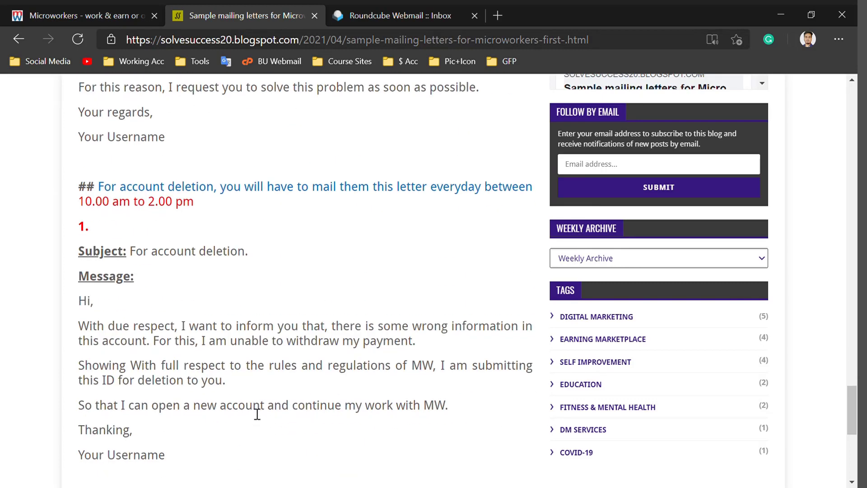
drag(227, 454, 93, 185)
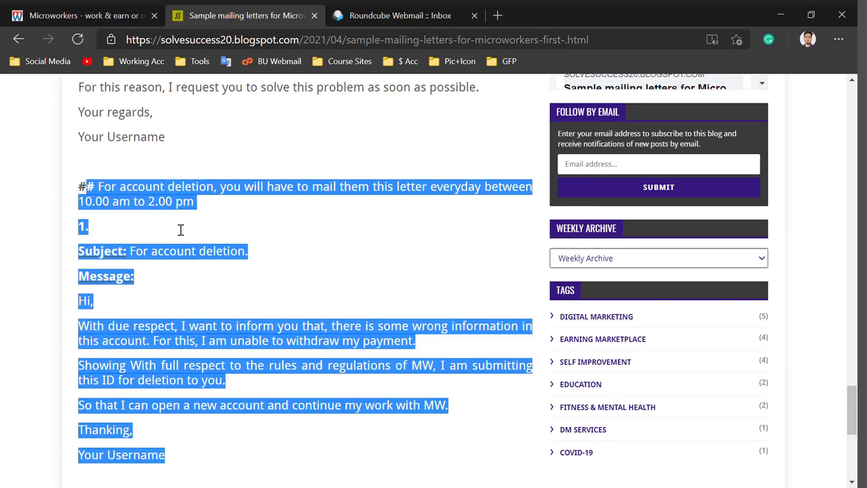
click(266, 282)
drag(269, 259, 159, 261)
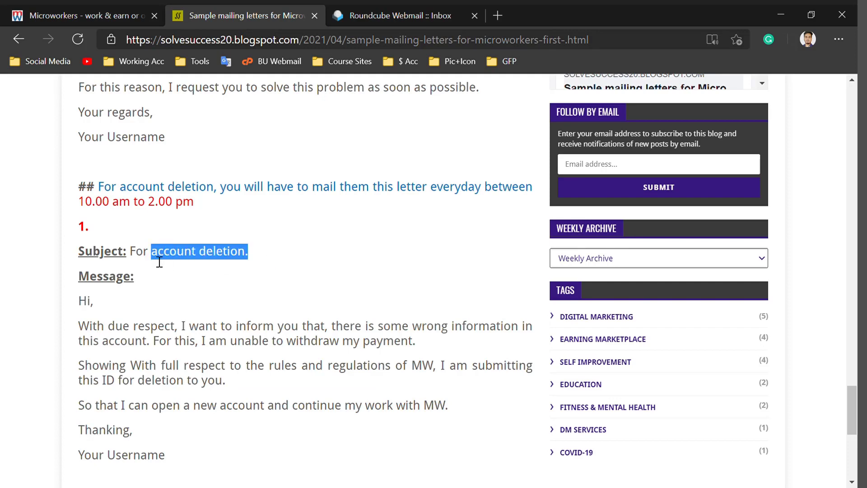
click(340, 271)
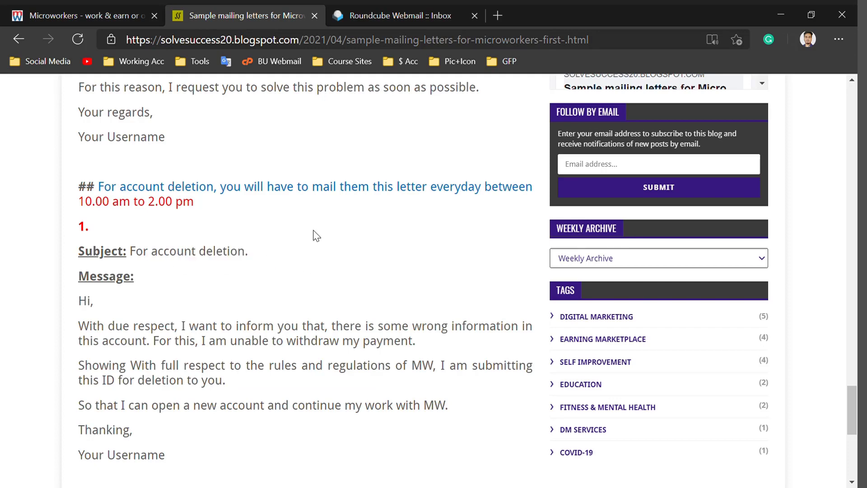
key(ctrl+shift+Tab)
key(F5)
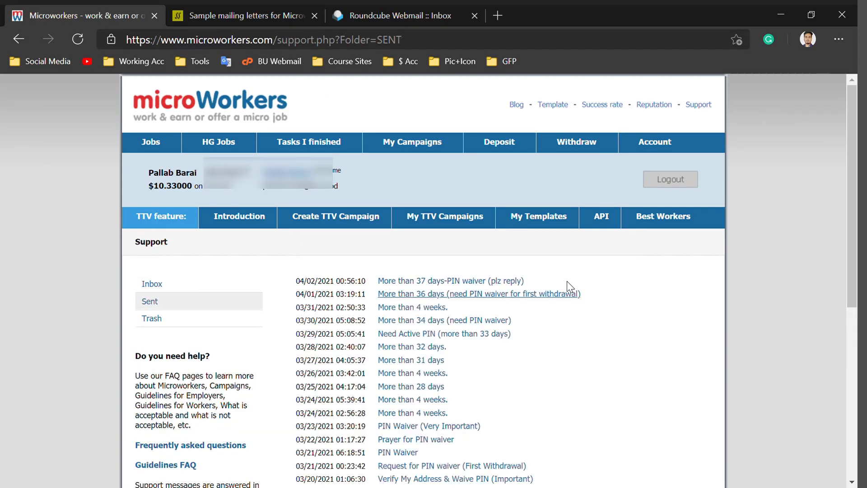
Look through the daily PIN-waiver messages in Sent, then open the support Inbox
scroll(539, 262, down, 3)
scroll(528, 240, down, 4)
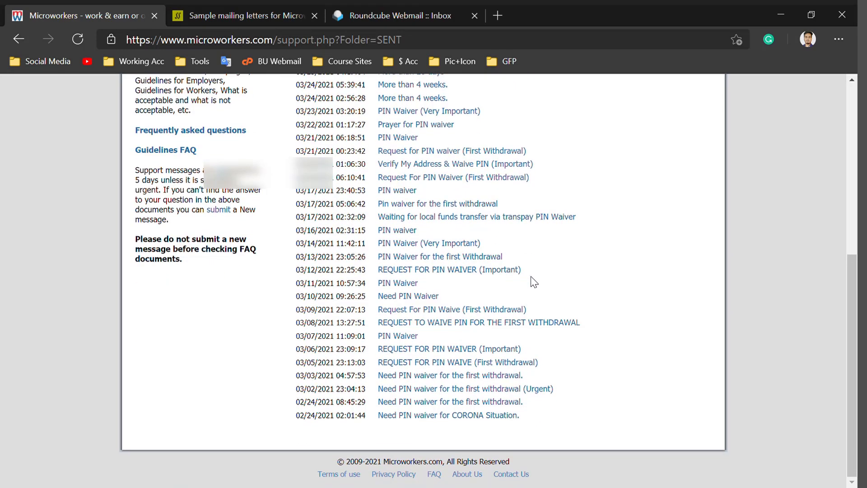
scroll(528, 324, up, 6)
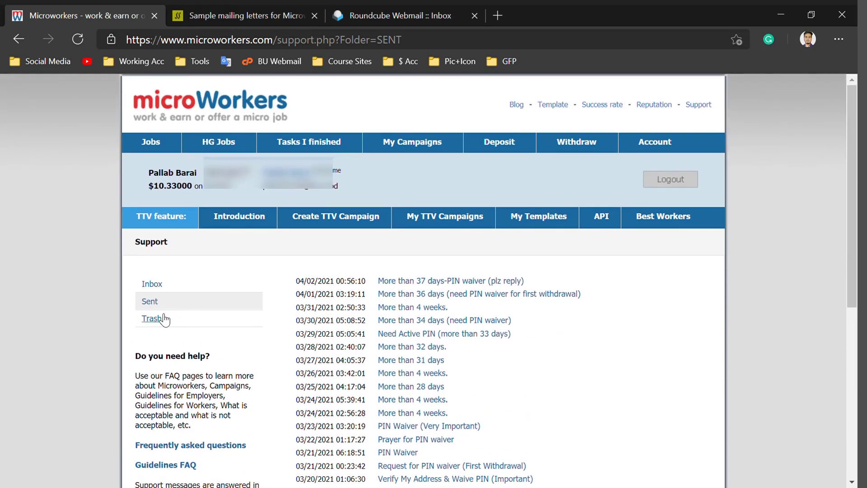
click(173, 289)
Read the admin's reply confirming the PIN waiver, then go to the Withdraw money page
click(466, 284)
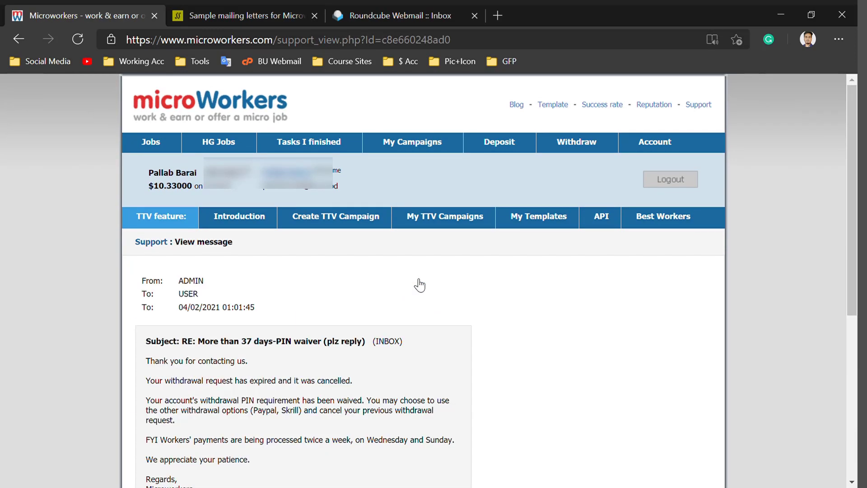
scroll(352, 311, down, 3)
drag(245, 365, 151, 237)
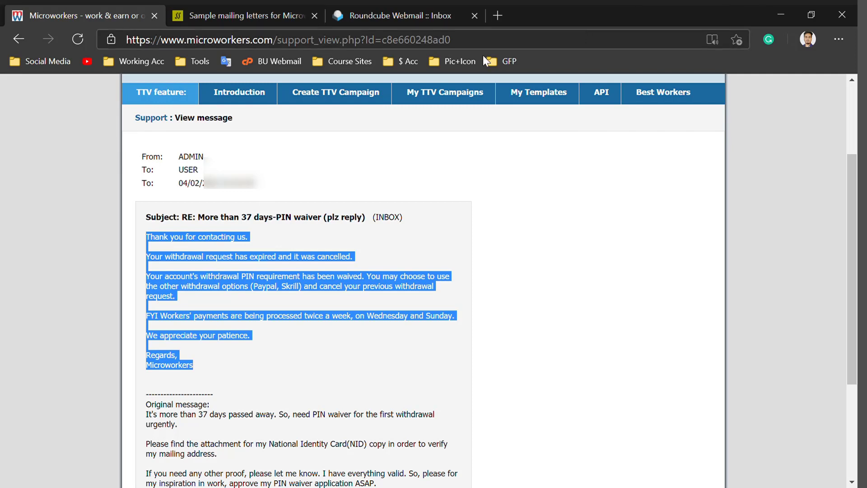
drag(327, 217, 235, 206)
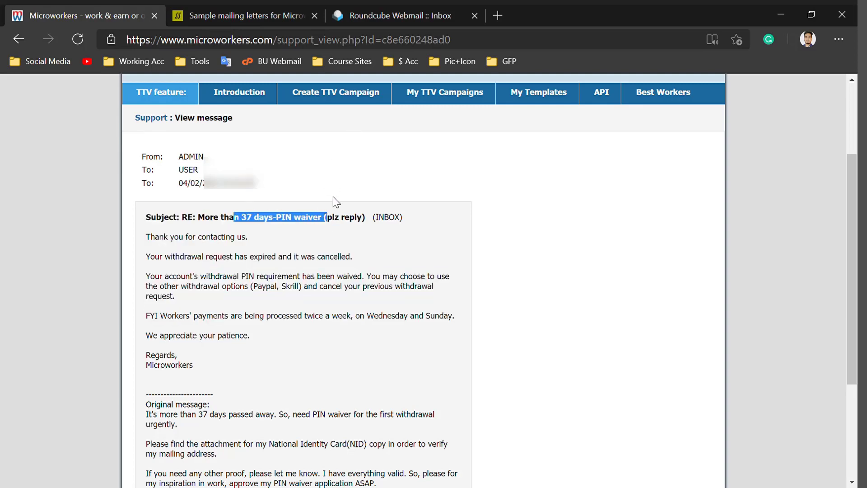
scroll(352, 208, up, 3)
click(575, 141)
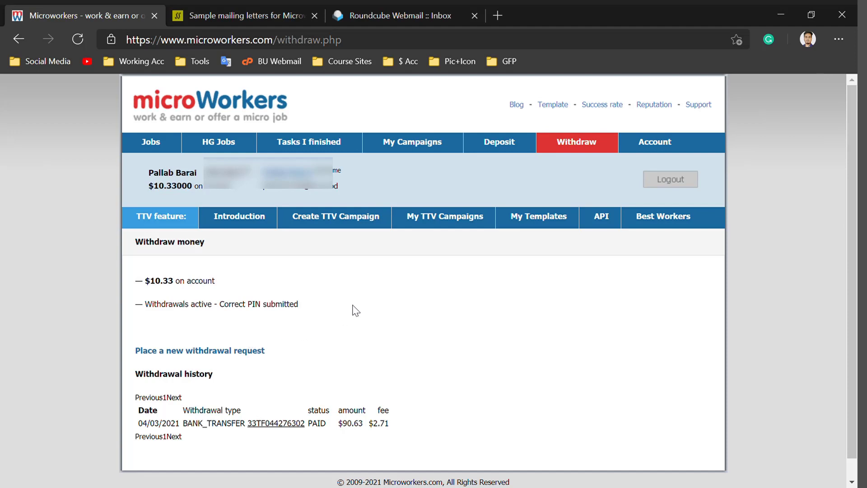
scroll(366, 303, down, 1)
scroll(330, 289, down, 1)
drag(323, 292, 163, 301)
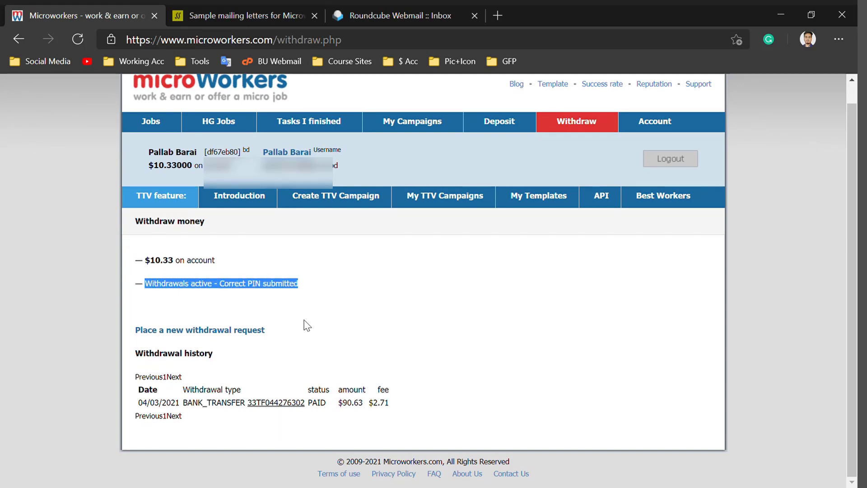
click(325, 294)
drag(301, 339, 137, 334)
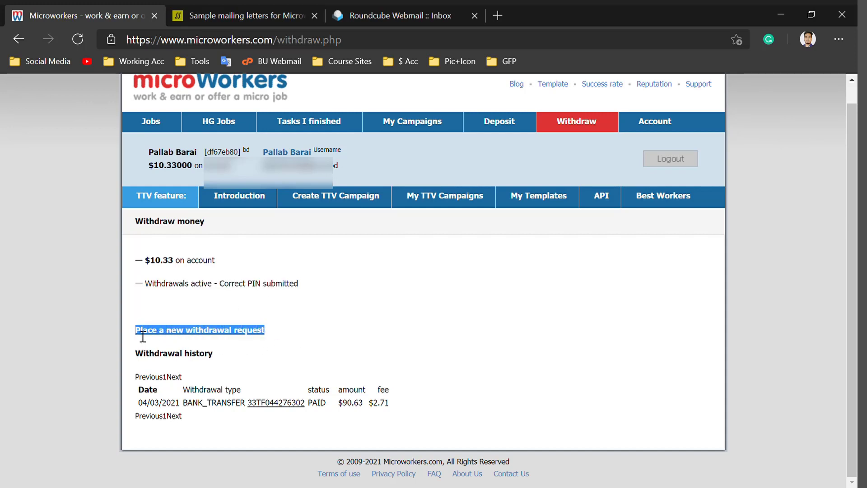
click(311, 326)
scroll(532, 340, up, 1)
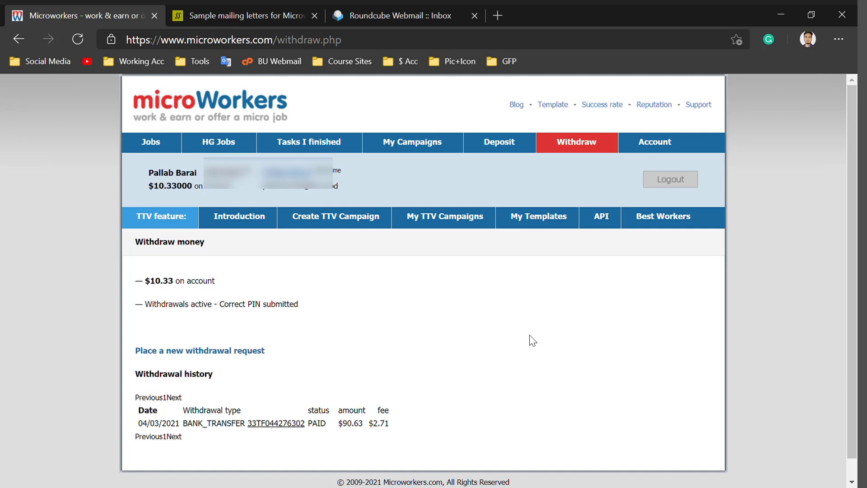
scroll(331, 418, down, 1)
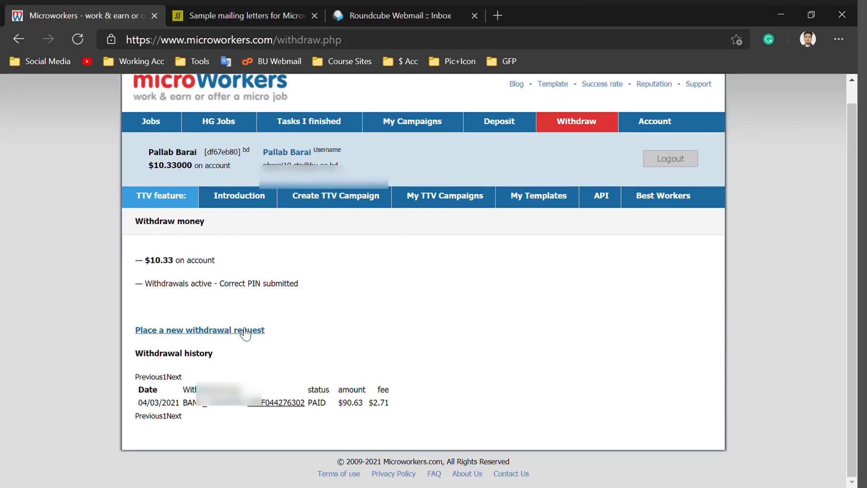
Place a new withdrawal request via AirTM and open AirTM's sign-up link in a new tab
click(209, 334)
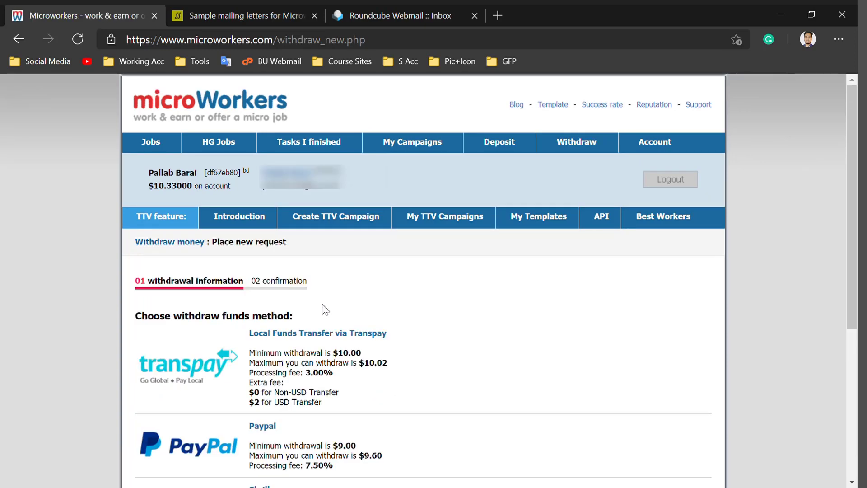
scroll(324, 310, down, 5)
click(267, 370)
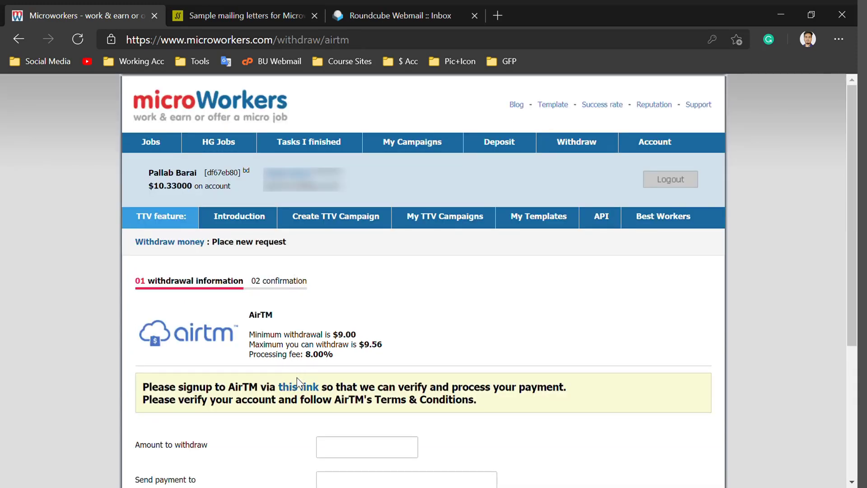
click(302, 393)
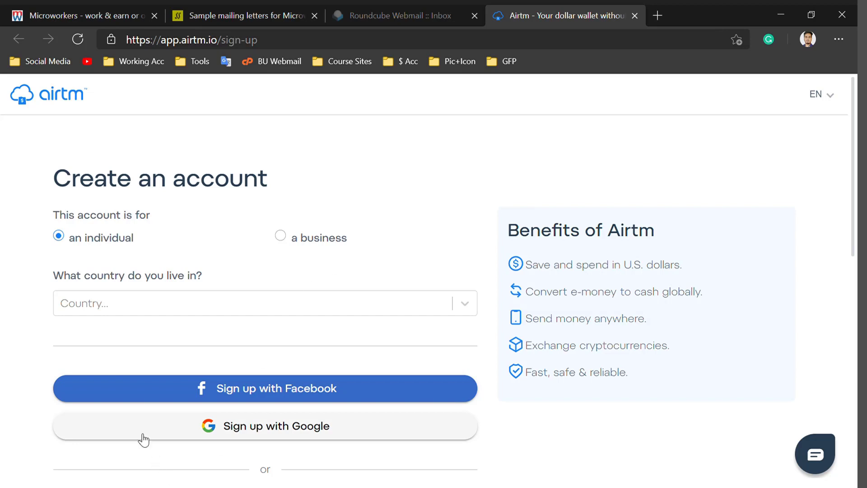
Return to the Microworkers AirTM withdrawal form and focus the AirTM e-mail field
click(126, 299)
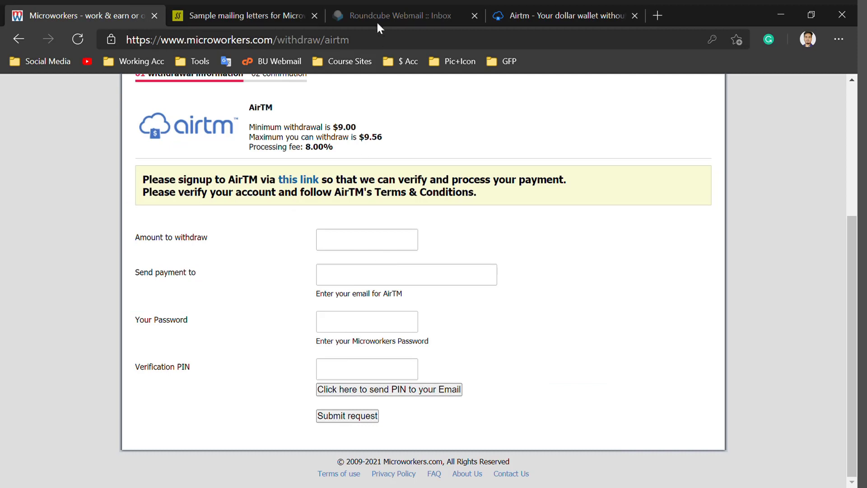
click(355, 283)
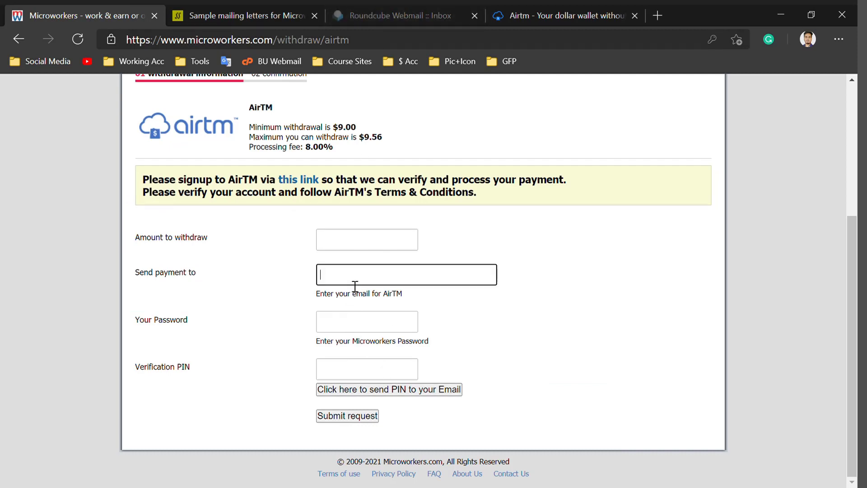
click(587, 256)
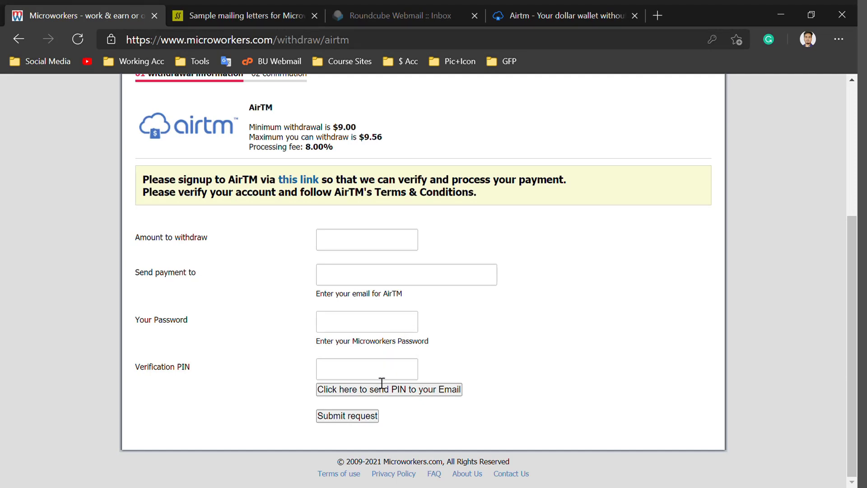
Copy the code from the Withdrawal PIN email in webmail and return to the AirTM form
click(405, 19)
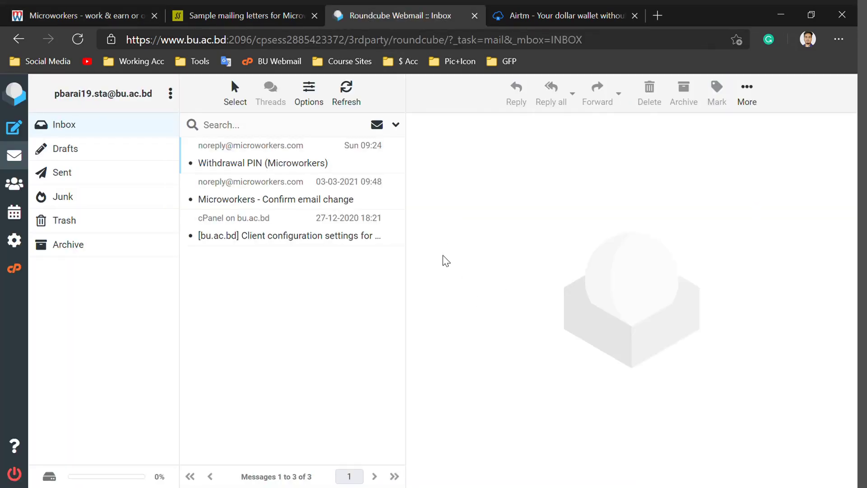
click(338, 169)
drag(483, 244, 432, 244)
click(140, 16)
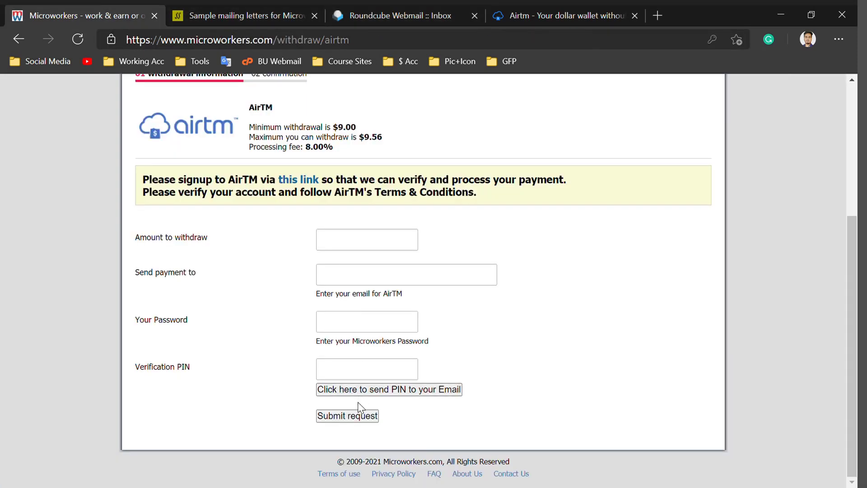
click(496, 373)
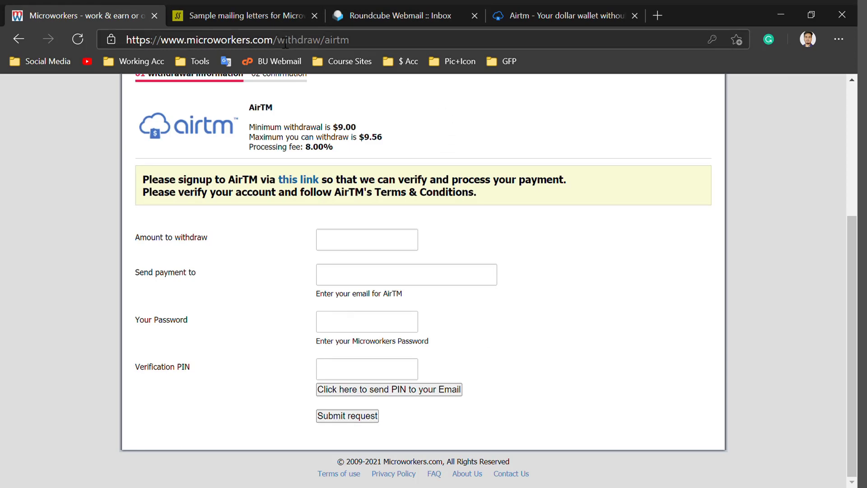
scroll(428, 244, up, 3)
scroll(428, 243, up, 2)
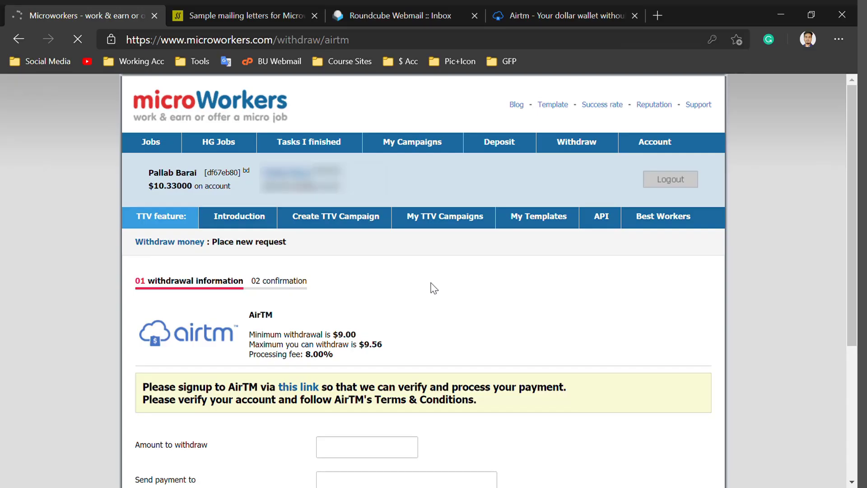
Scroll down through the 41 available jobs and back toward the top
scroll(425, 295, down, 3)
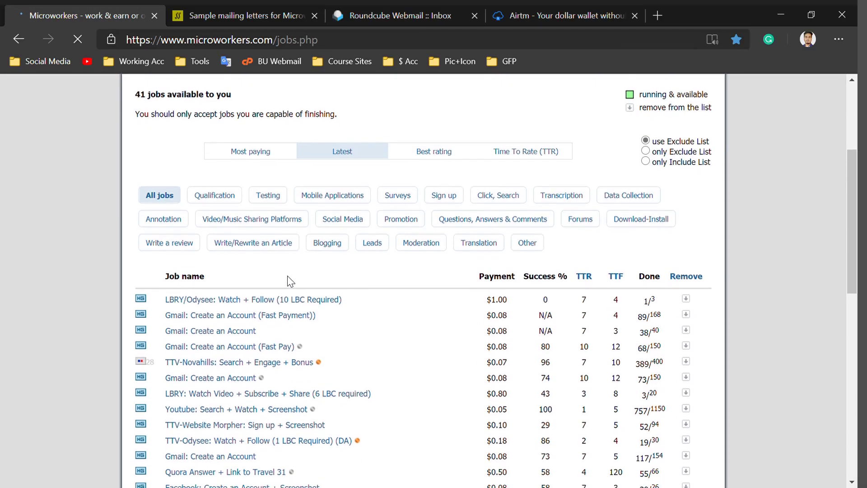
scroll(293, 282, down, 4)
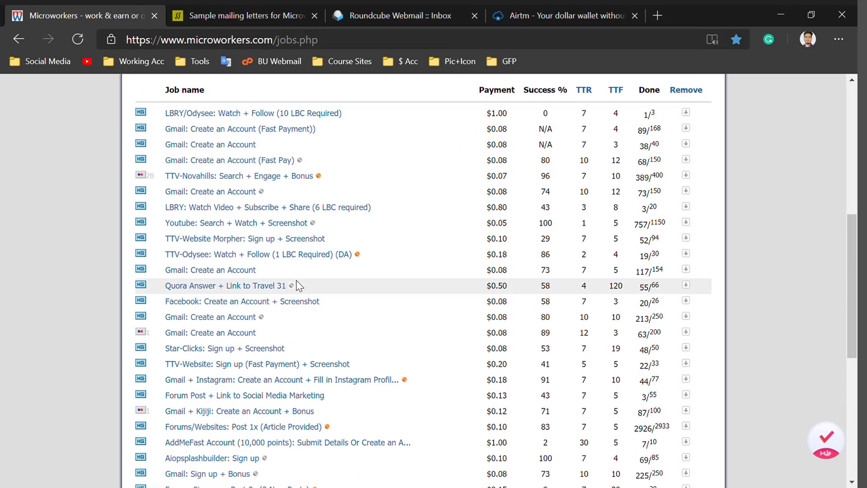
scroll(296, 284, down, 3)
scroll(359, 355, down, 4)
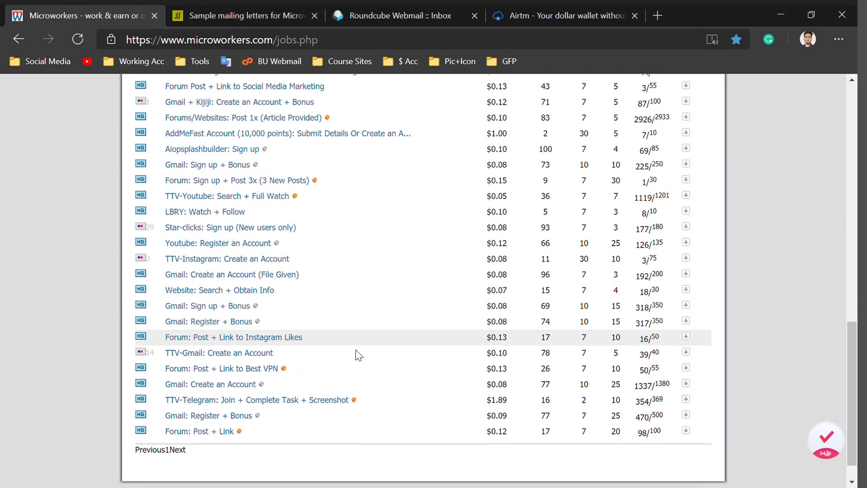
scroll(357, 363, up, 15)
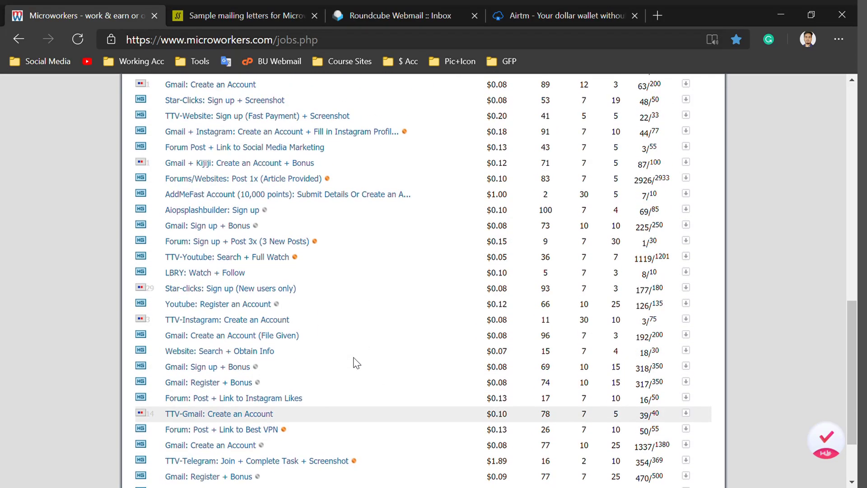